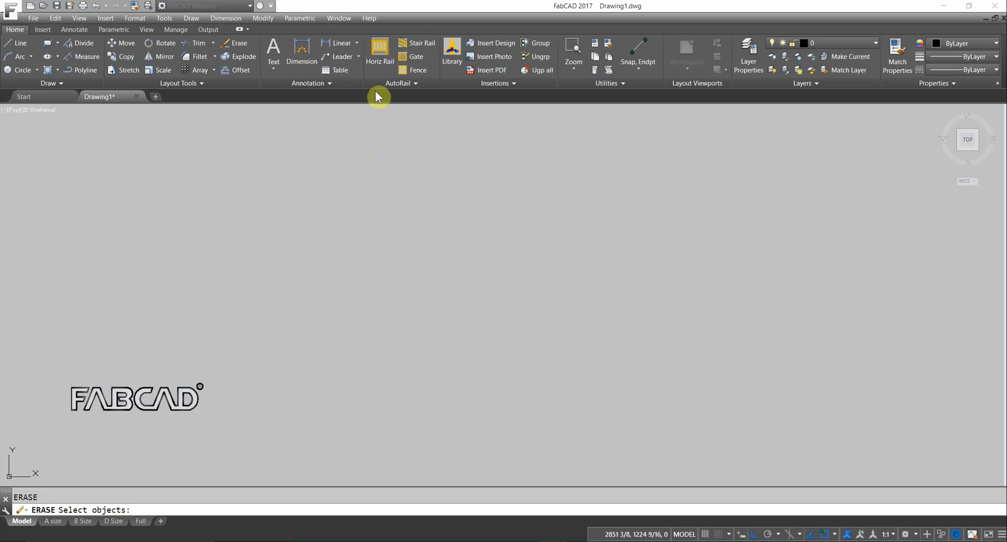
Step: Start a new horizontal rail from the 1-1/4 tube rail template
click(380, 55)
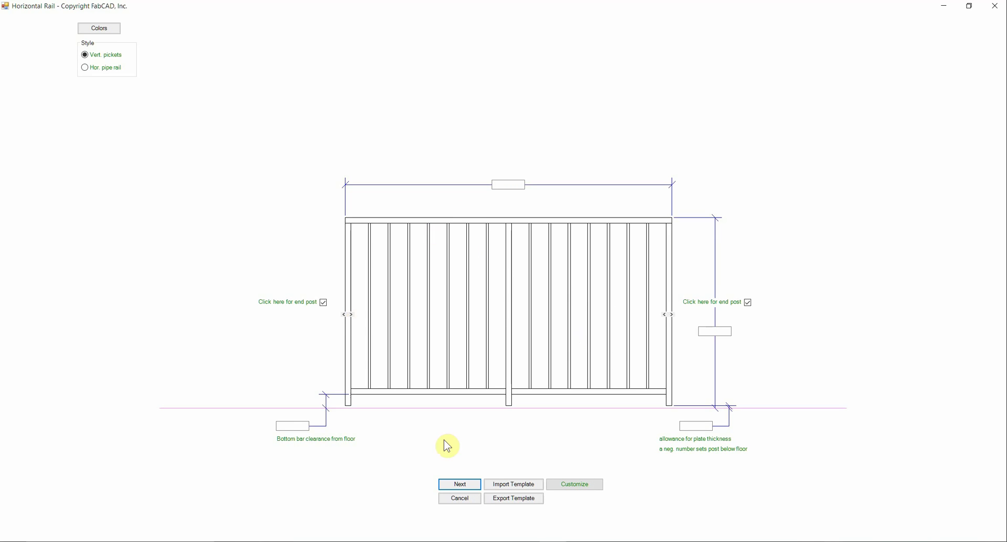
click(512, 483)
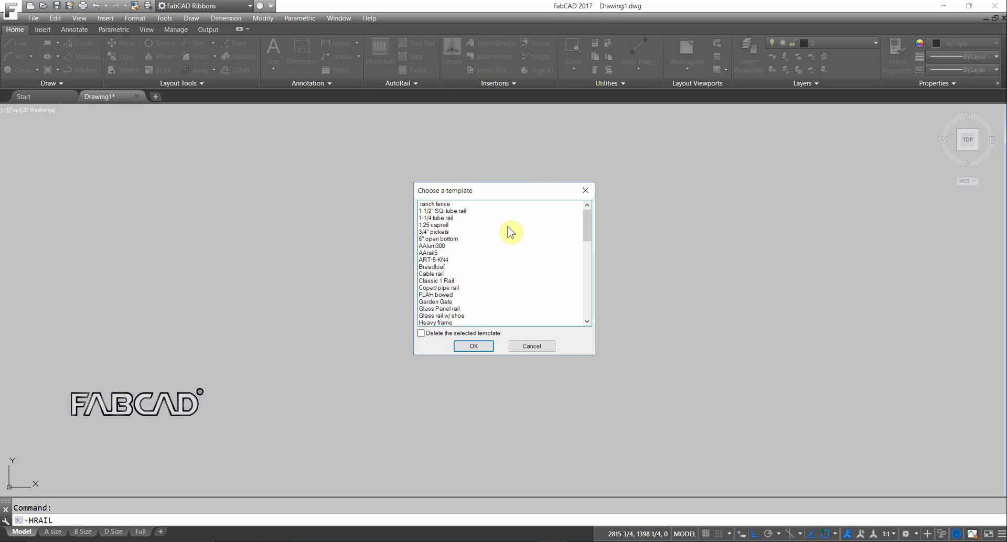
click(442, 218)
click(473, 347)
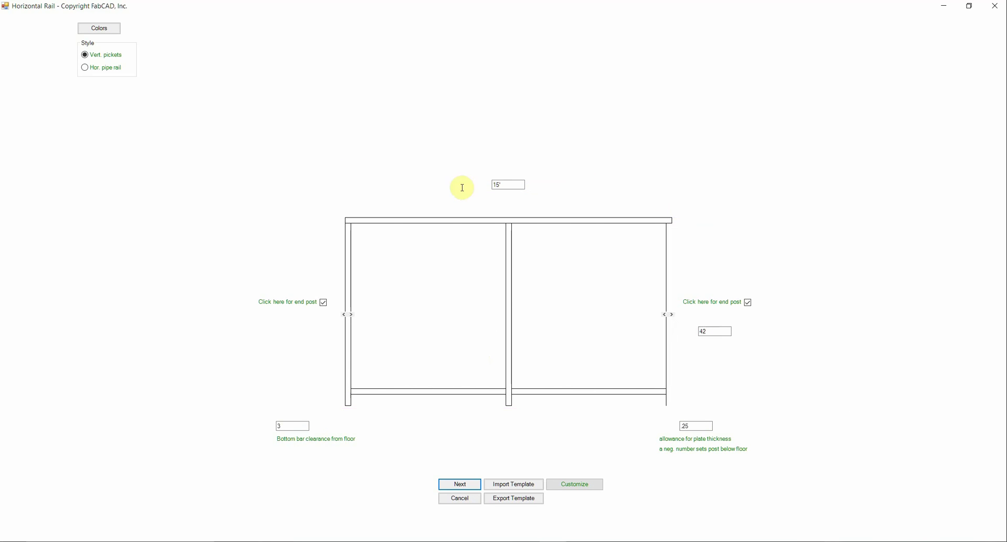
Step: Keep both end posts on the rail after trying the left end options
click(350, 315)
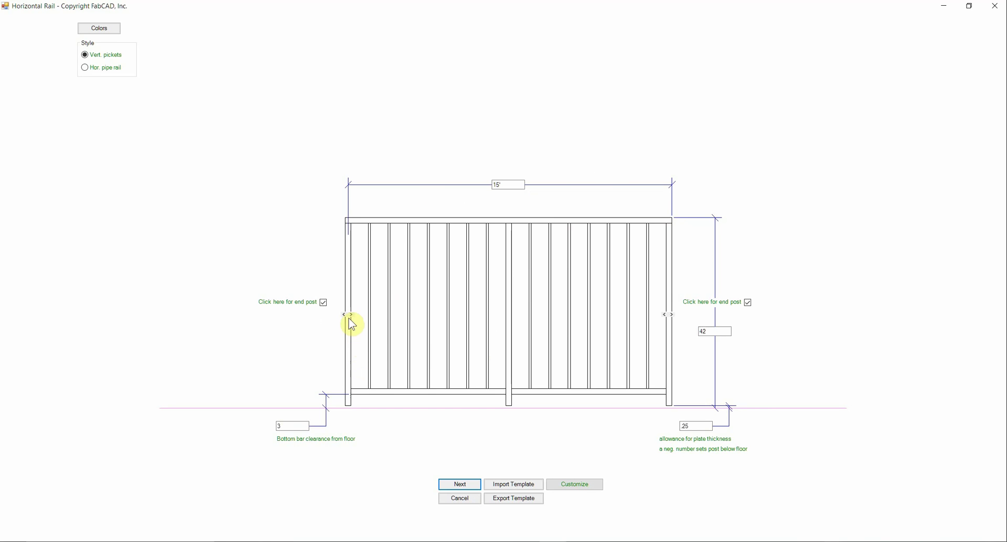
click(347, 317)
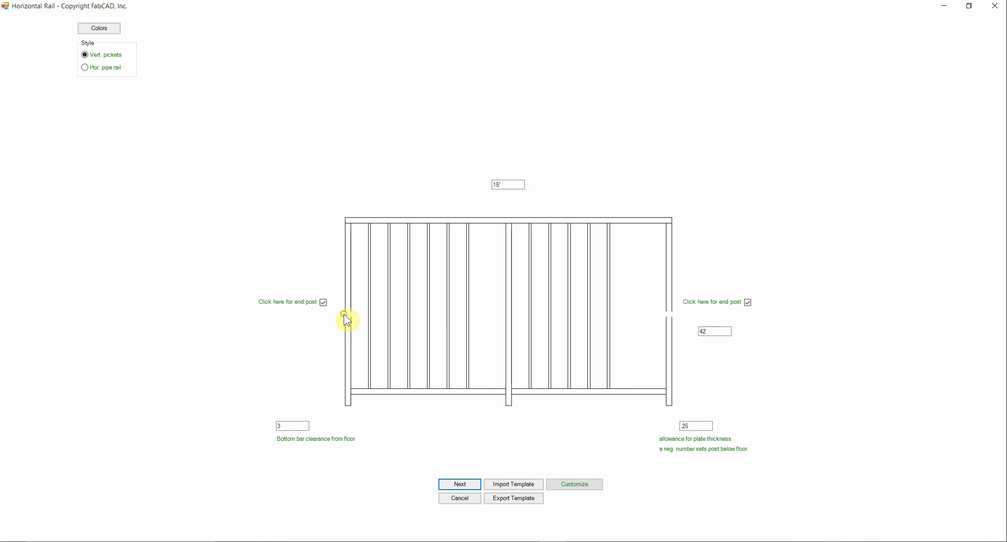
click(323, 303)
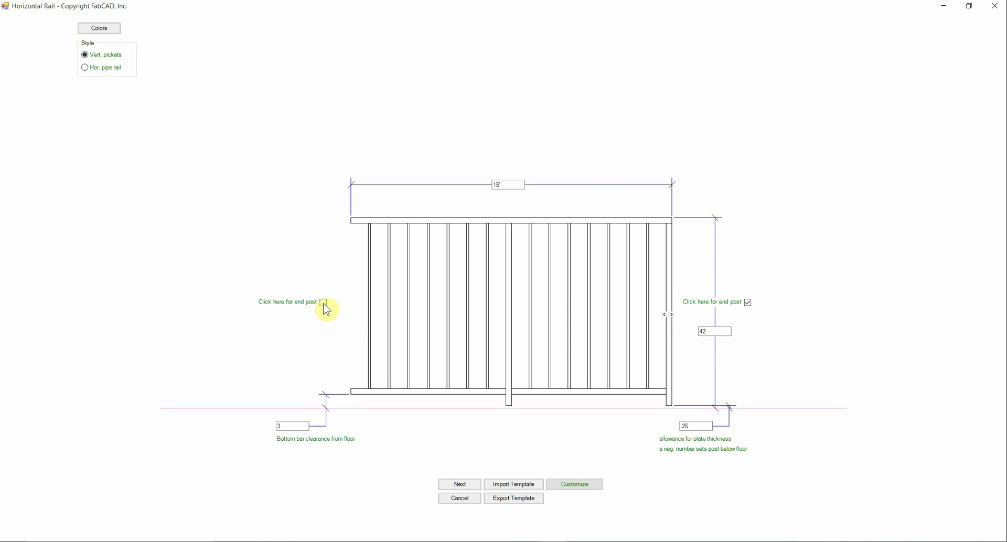
click(324, 304)
Step: Check the 3 floor clearance and 25 plate allowance, keeping the vertical pickets style
click(289, 426)
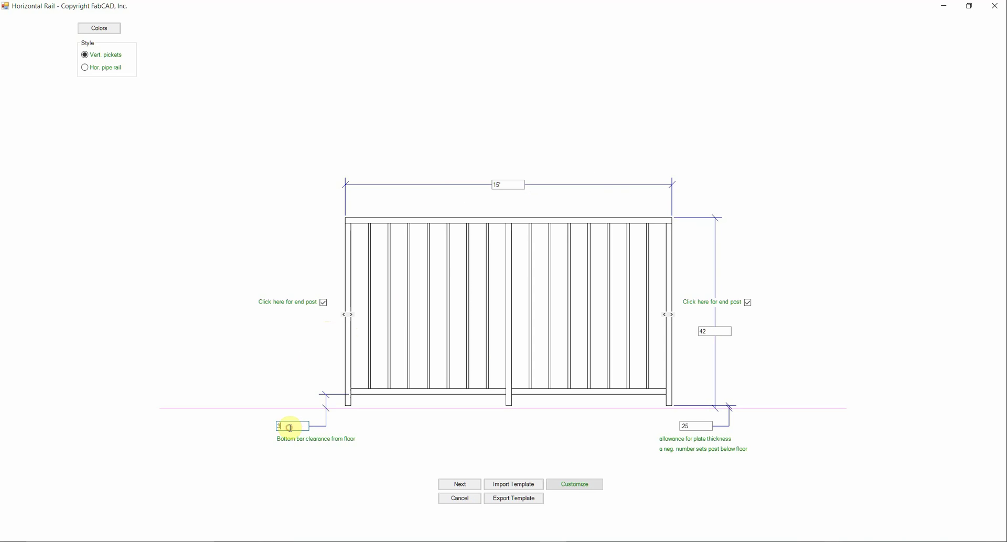
click(691, 424)
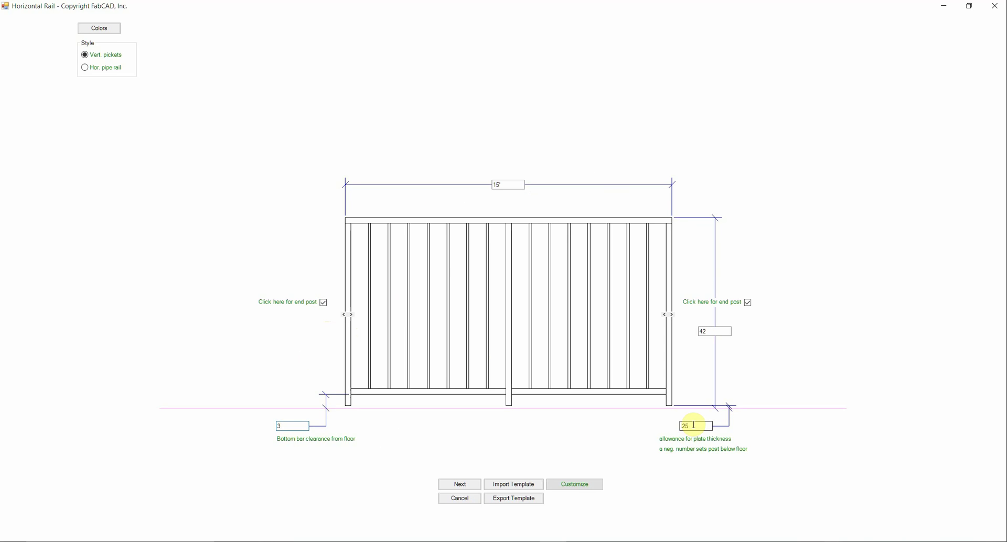
click(697, 424)
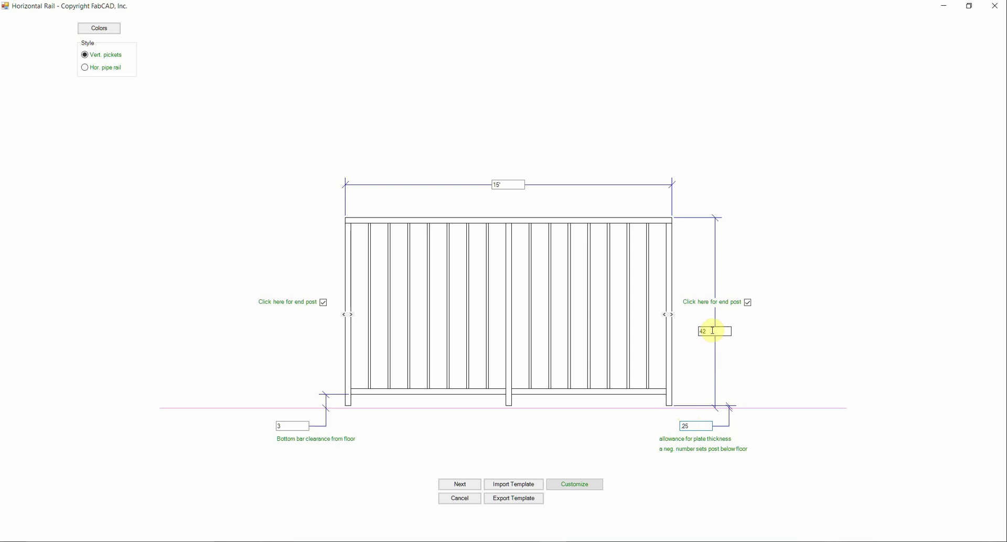
click(84, 68)
click(84, 55)
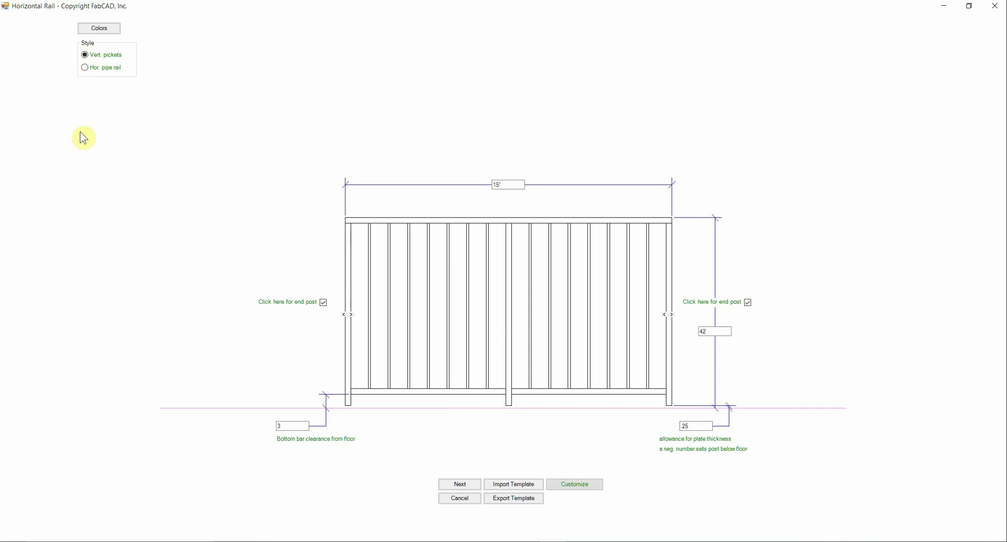
Step: Confirm the 1 1/4 square-tube top rail and end posts, and give the 1/2 square-tube pickets spindles
click(460, 485)
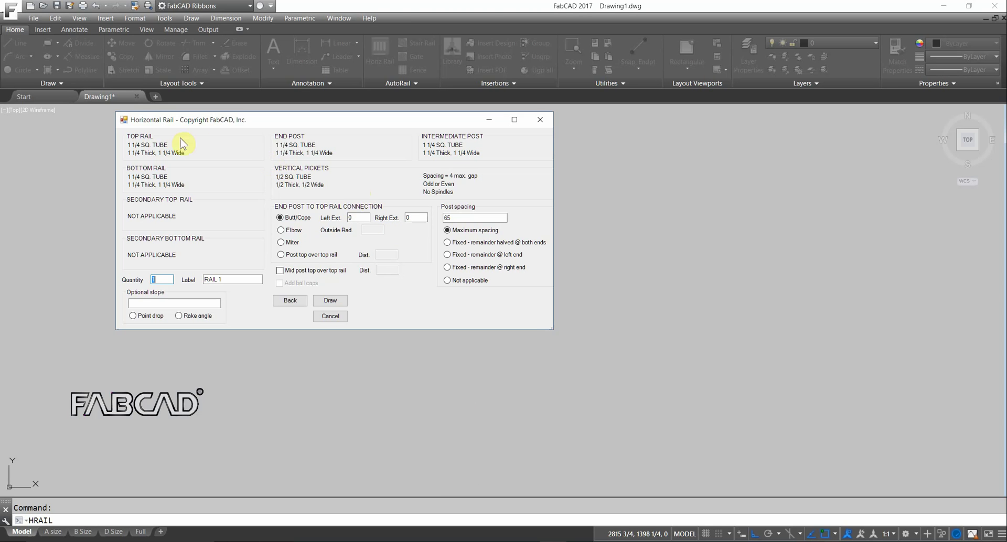
click(223, 145)
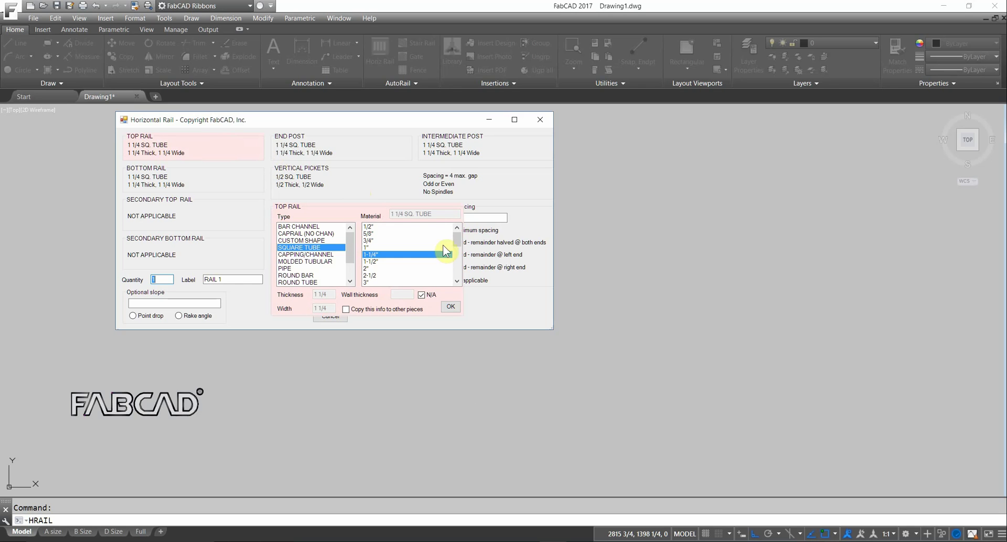
mouse_move(455, 239)
mouse_down()
mouse_move(453, 266)
mouse_move(458, 224)
mouse_up()
mouse_move(350, 241)
mouse_down()
mouse_move(350, 254)
mouse_move(351, 236)
mouse_up()
click(351, 150)
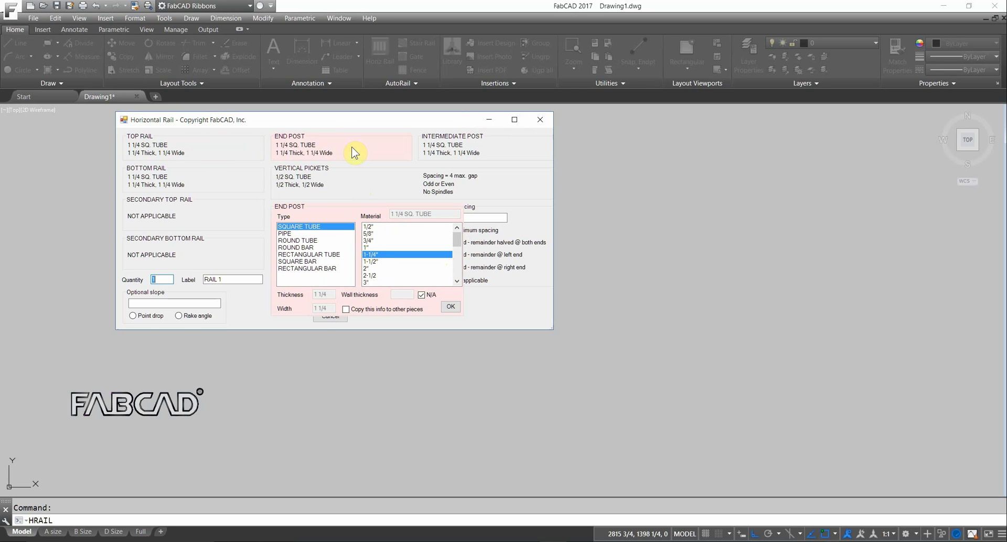
click(451, 307)
click(357, 184)
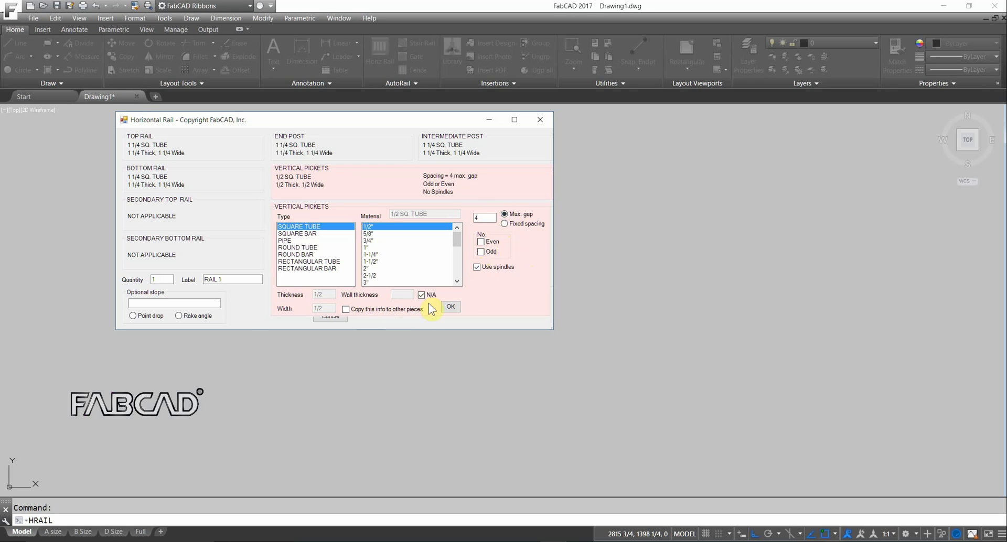
Step: Keep a butt/cope end post connection after trying the elbow, miter and post-top-over options
click(450, 307)
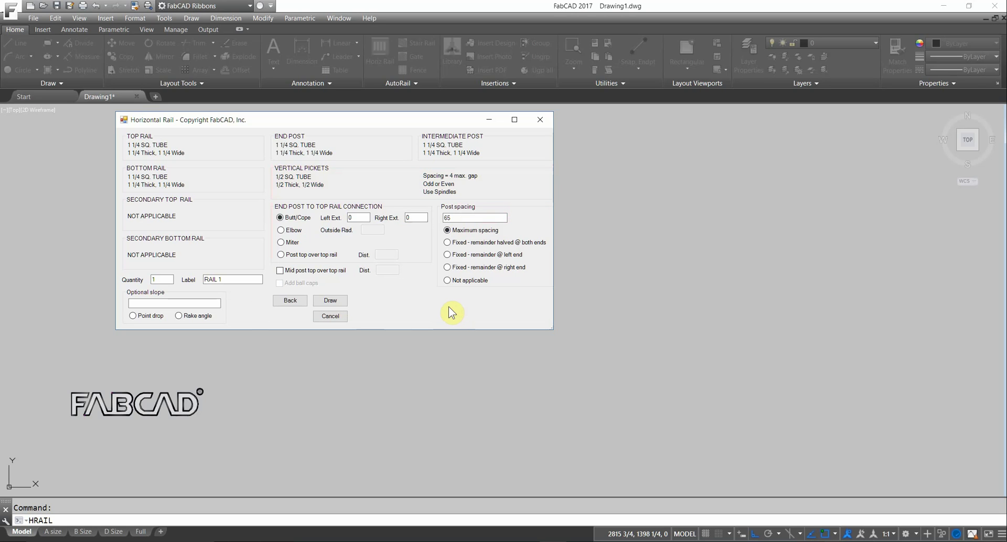
click(280, 231)
click(280, 242)
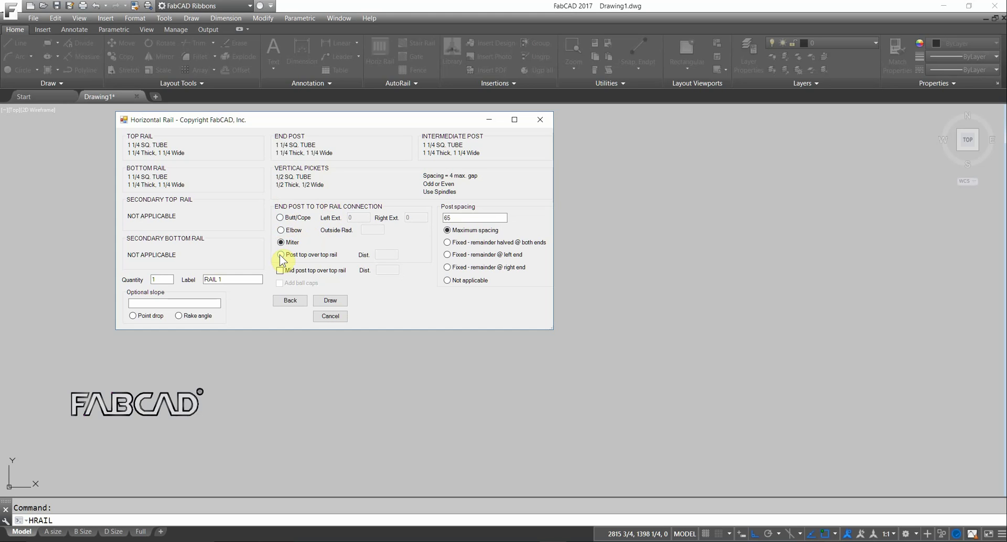
click(281, 254)
click(287, 217)
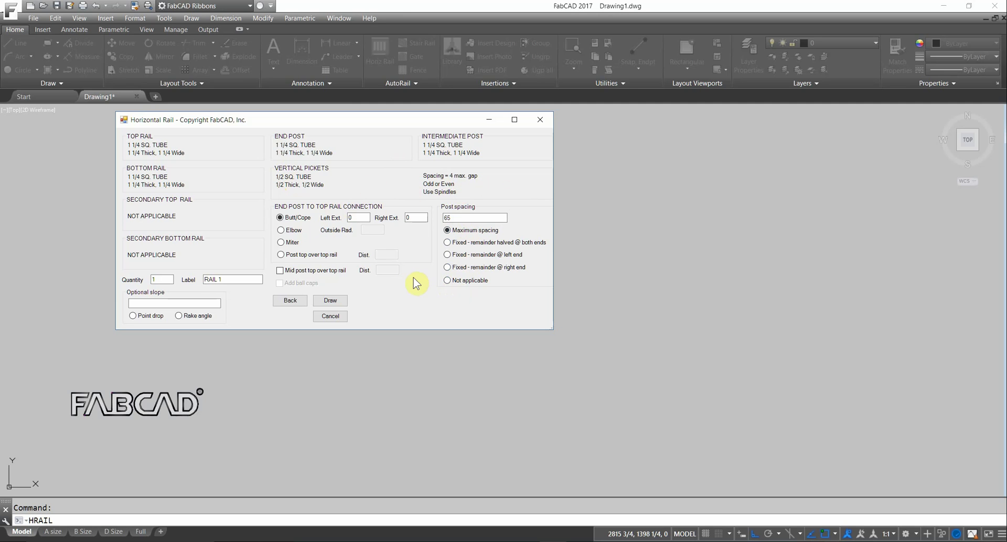
Step: Set a two-item infill pattern alternating a plain picket with the L38-FXL spindle
click(332, 301)
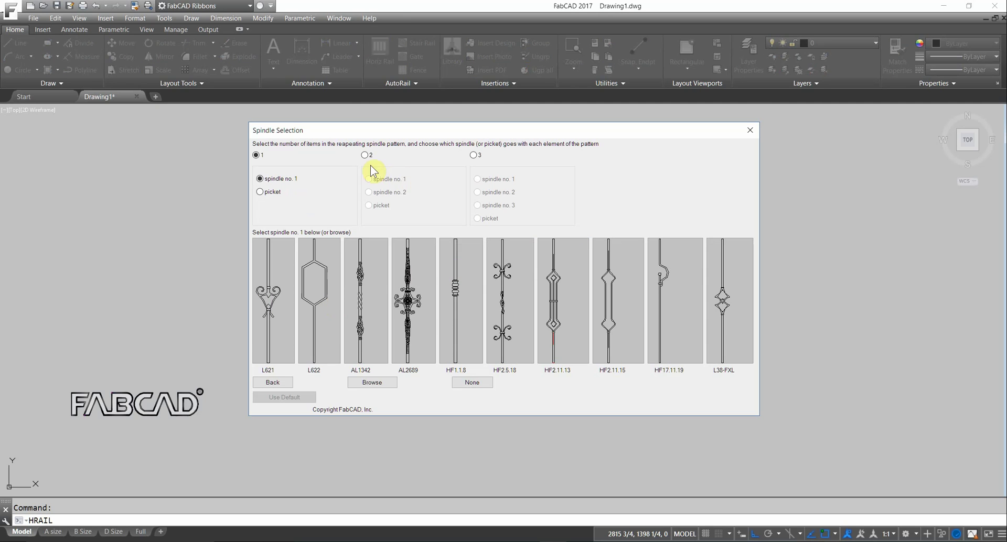
click(364, 155)
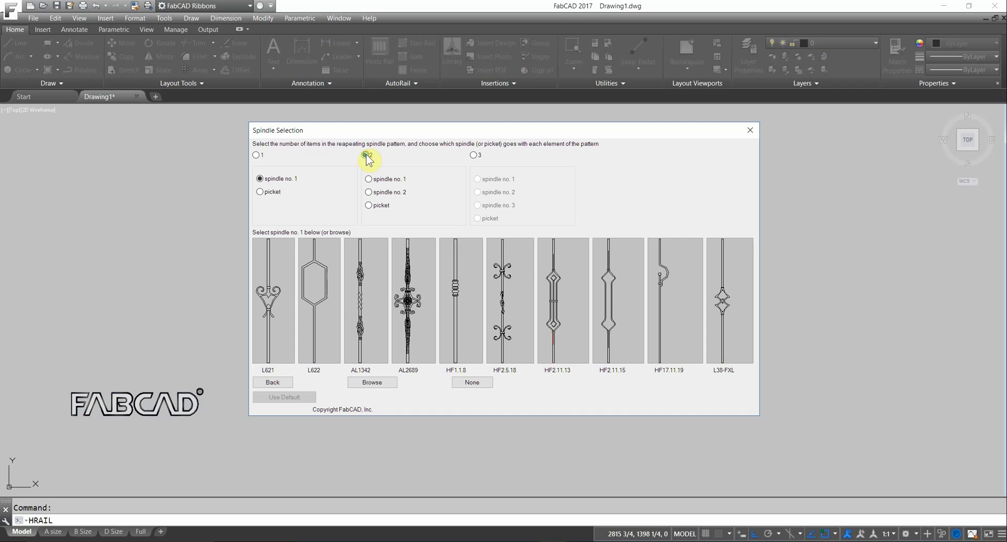
click(261, 192)
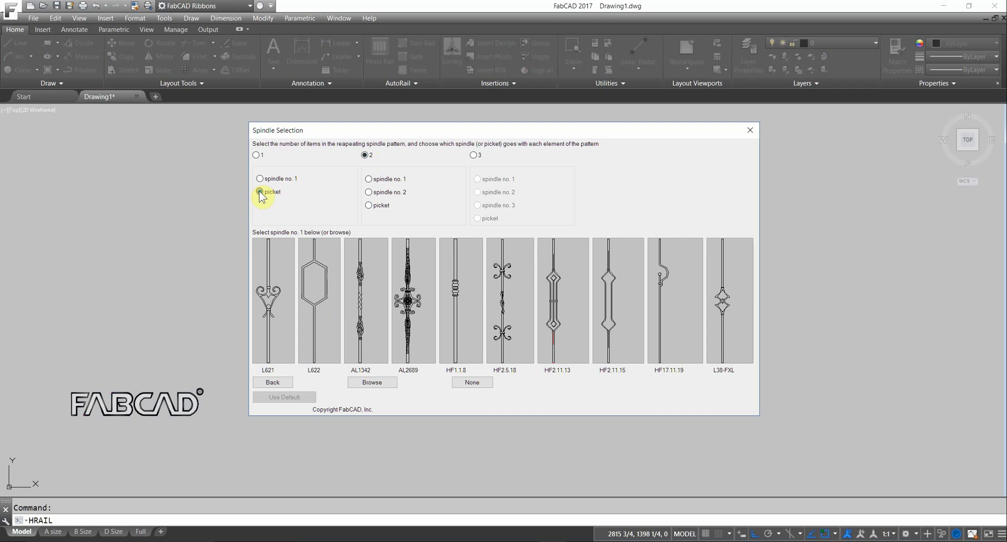
click(369, 179)
click(721, 306)
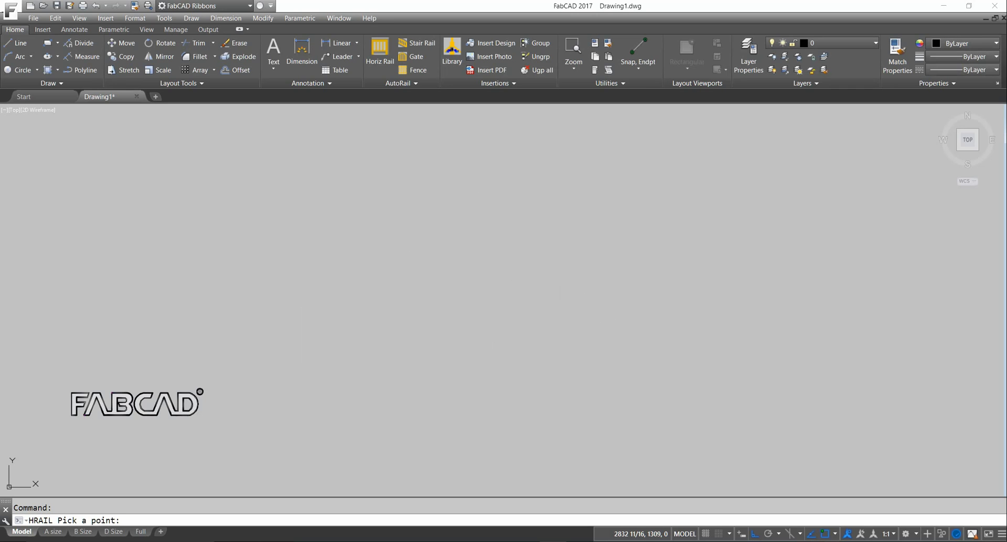
Step: Place the 15' RAIL 1 in the drawing with its cut list below it
click(386, 259)
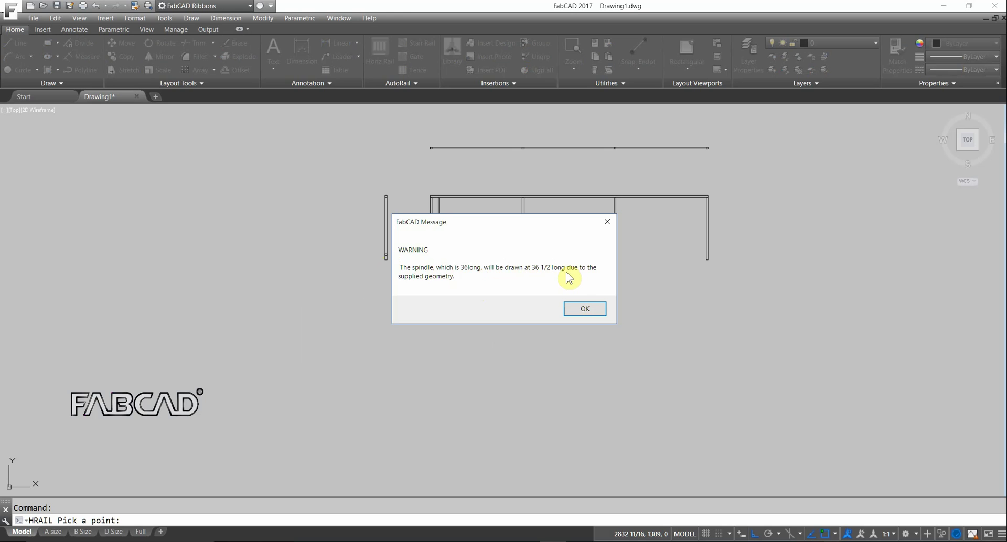
click(584, 312)
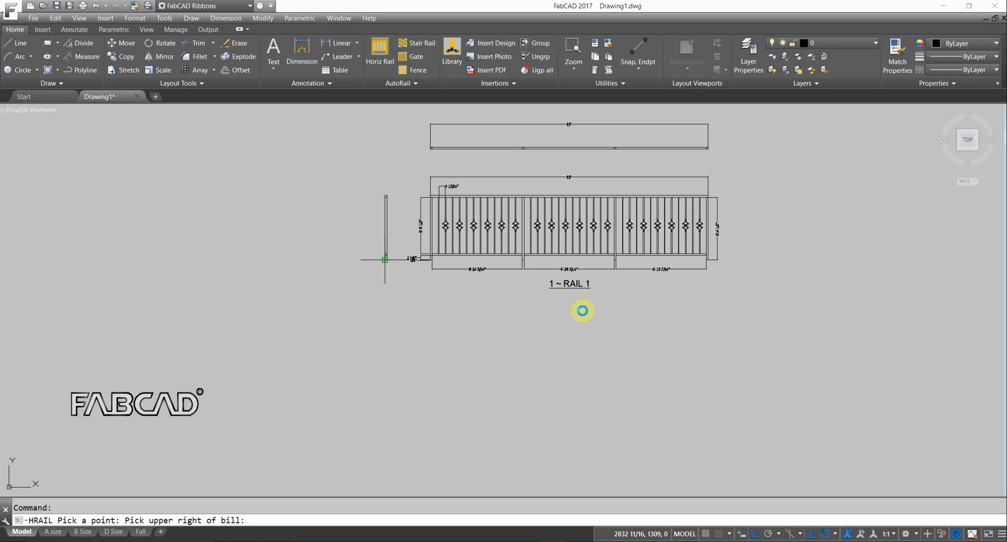
click(565, 325)
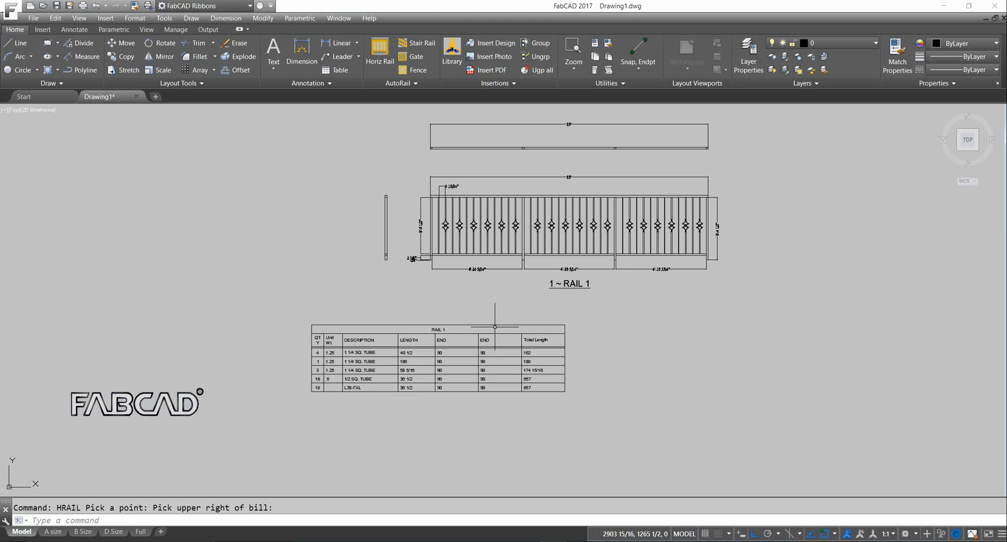
scroll(495, 326, down, 5)
scroll(490, 341, up, 10)
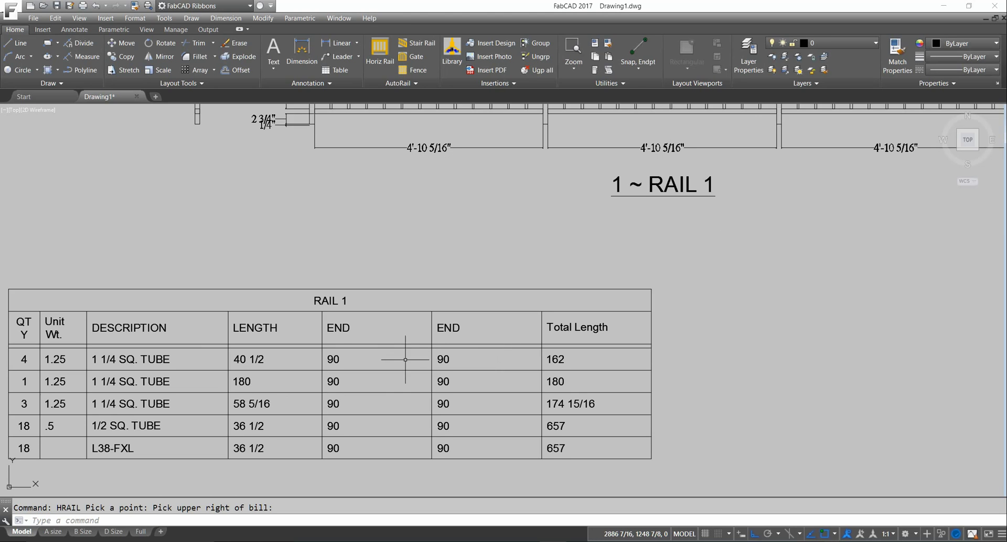
scroll(404, 360, up, 3)
scroll(292, 371, down, 5)
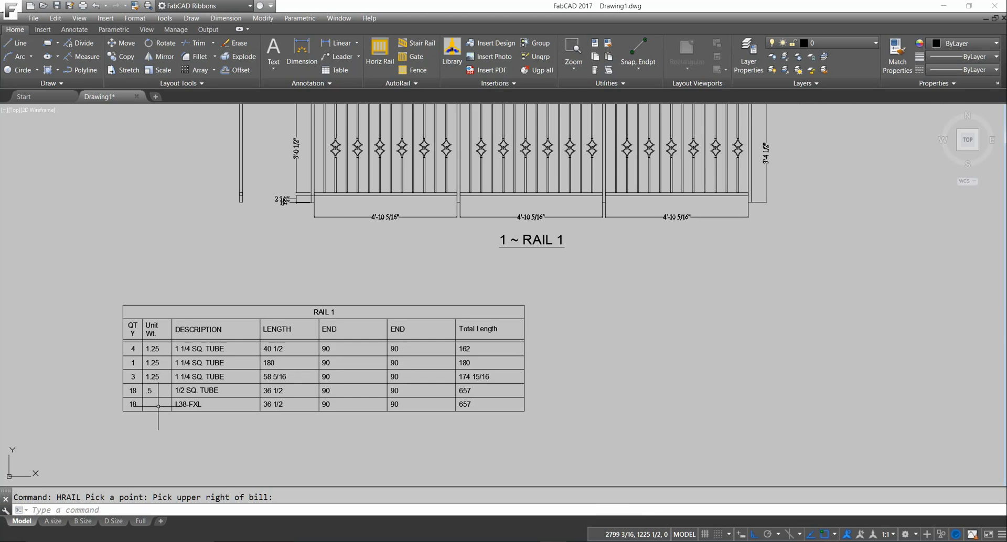
scroll(519, 288, up, 2)
scroll(516, 288, down, 4)
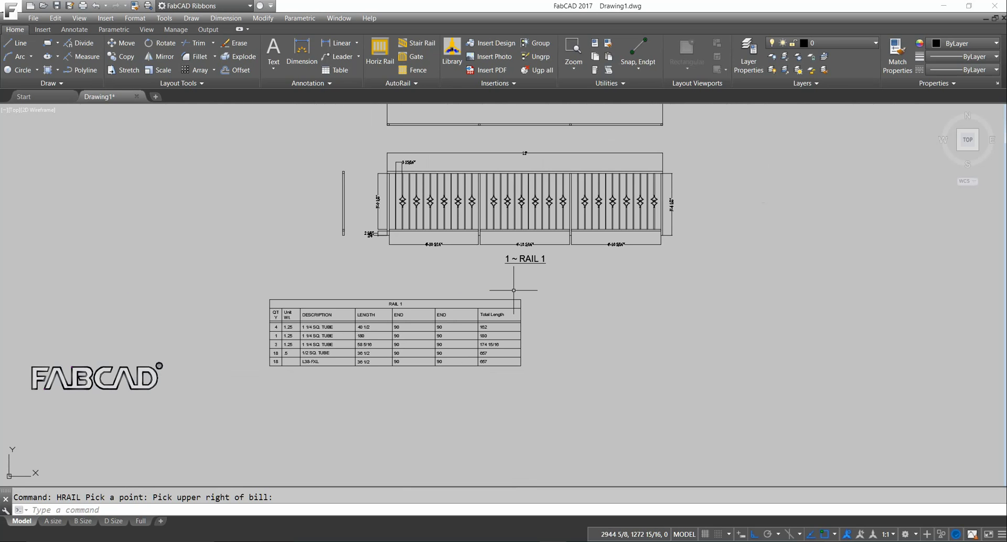
scroll(503, 252, down, 5)
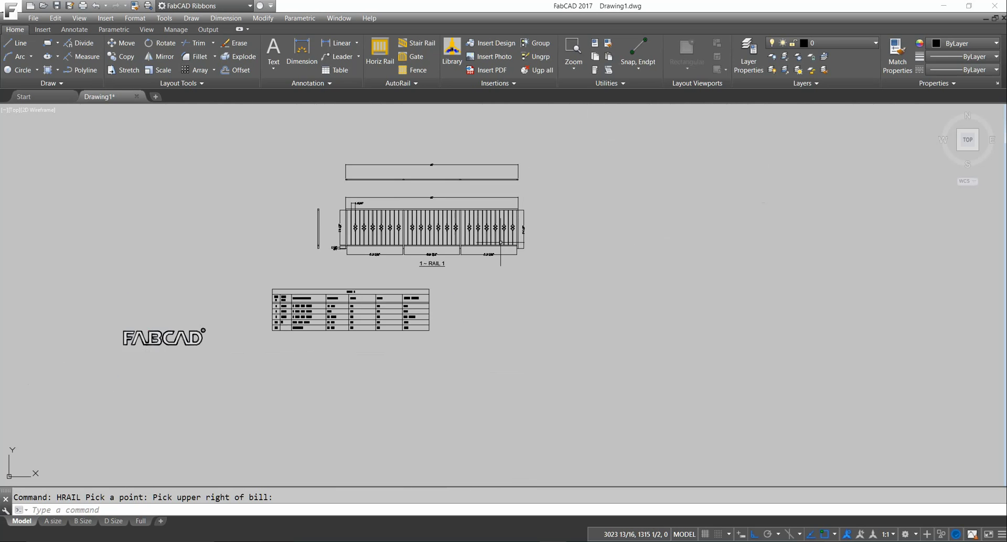
middle_click(500, 242)
middle_click(500, 242)
scroll(540, 189, up, 5)
scroll(512, 173, down, 5)
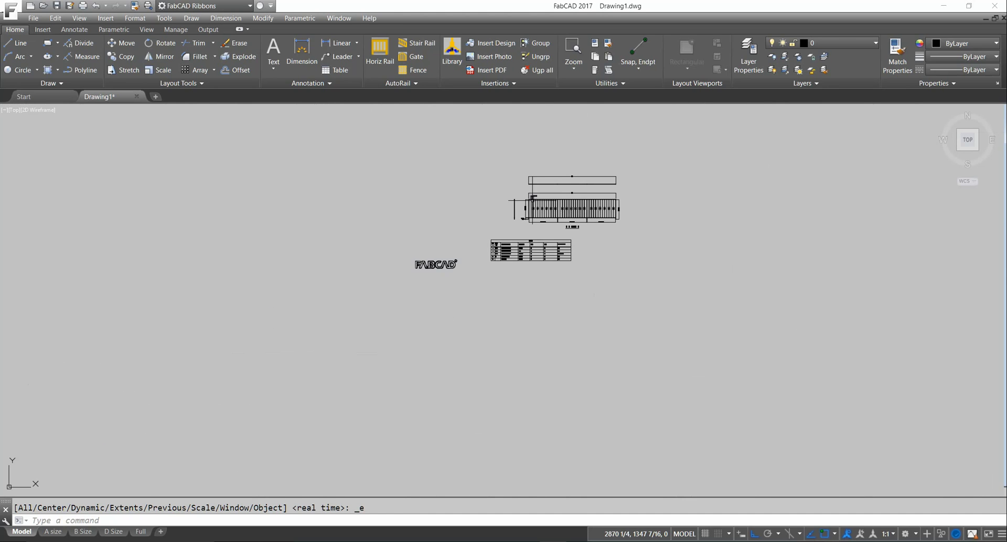
Step: Start a new stair rail from the masonry or wood steps template
click(425, 44)
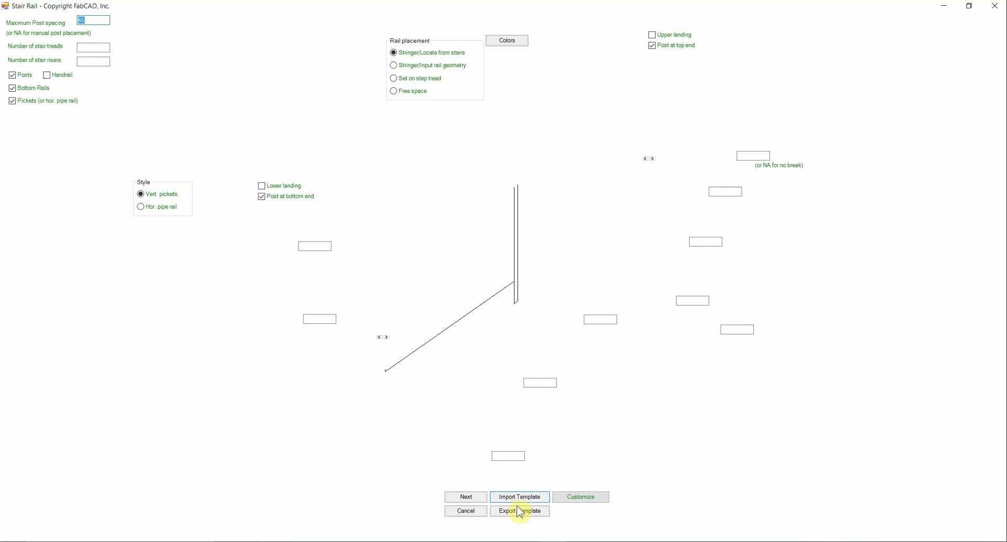
click(529, 498)
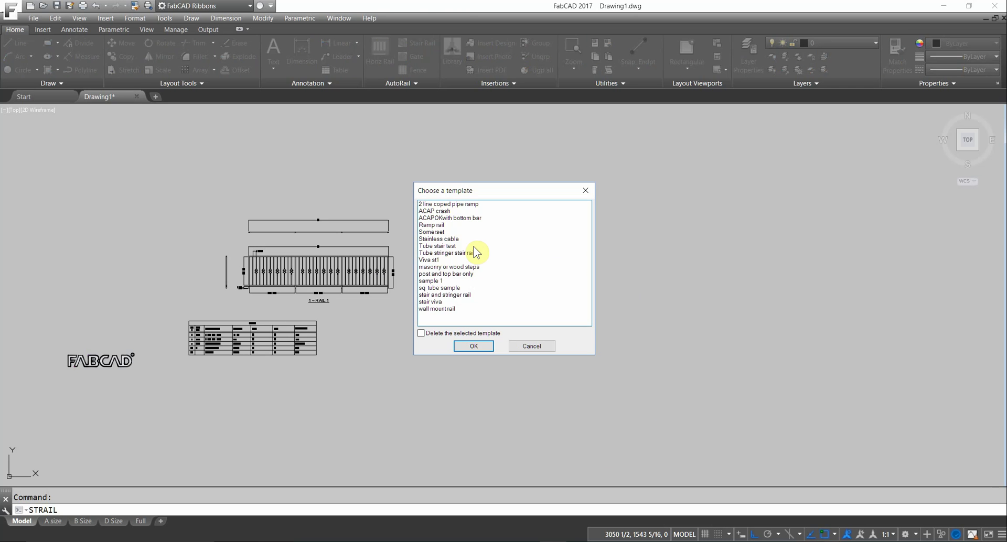
click(445, 269)
click(473, 348)
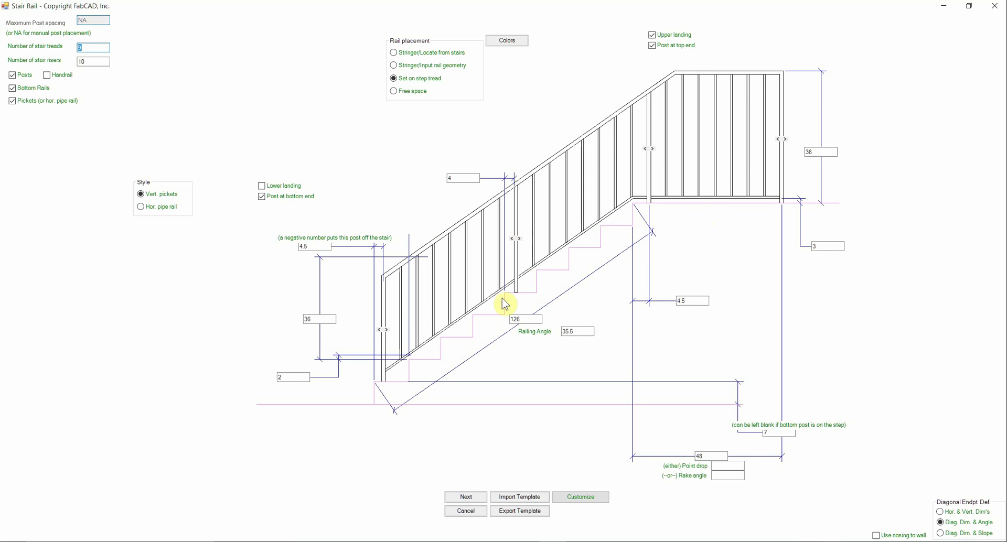
Step: Keep the 126 diagonal length and 35.5° angle end definition, with no handrail
click(531, 319)
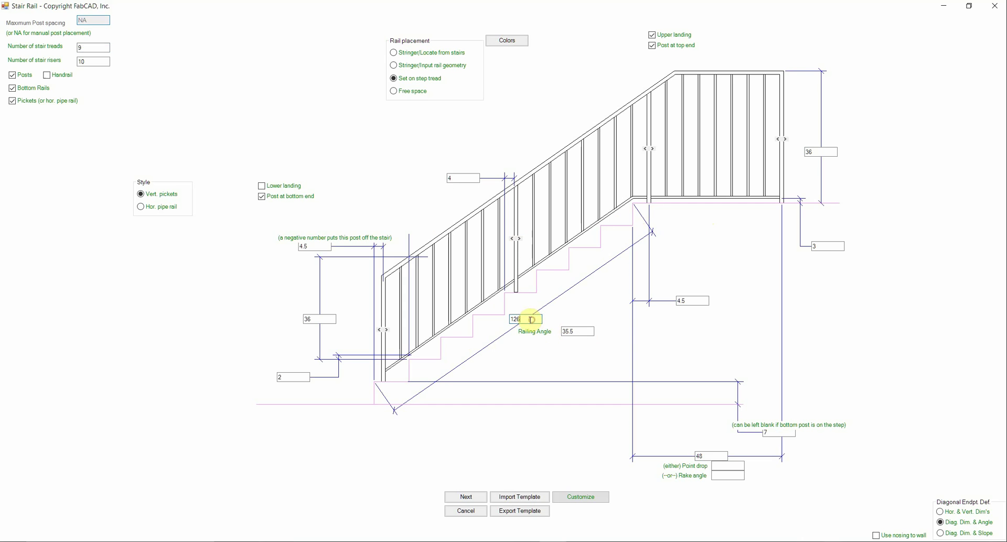
click(584, 330)
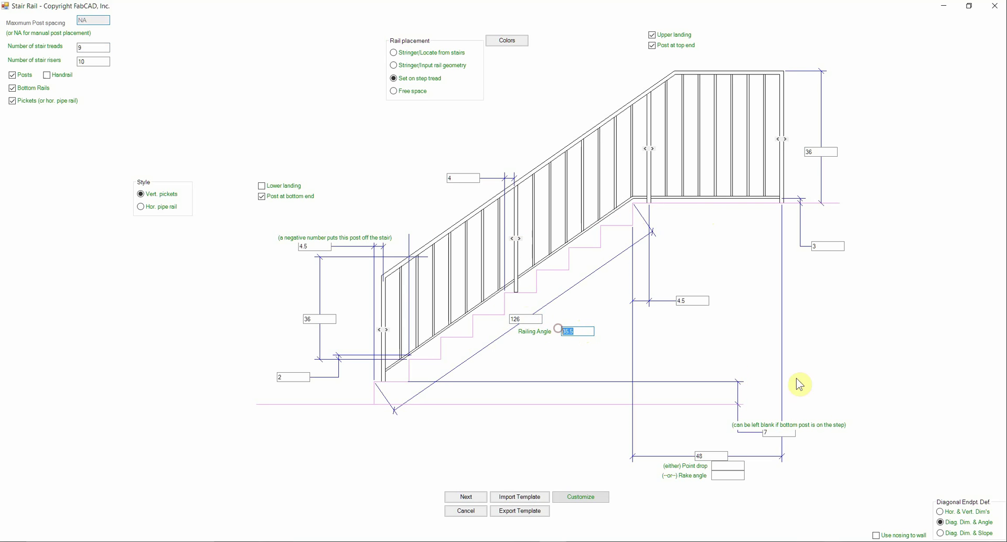
click(940, 512)
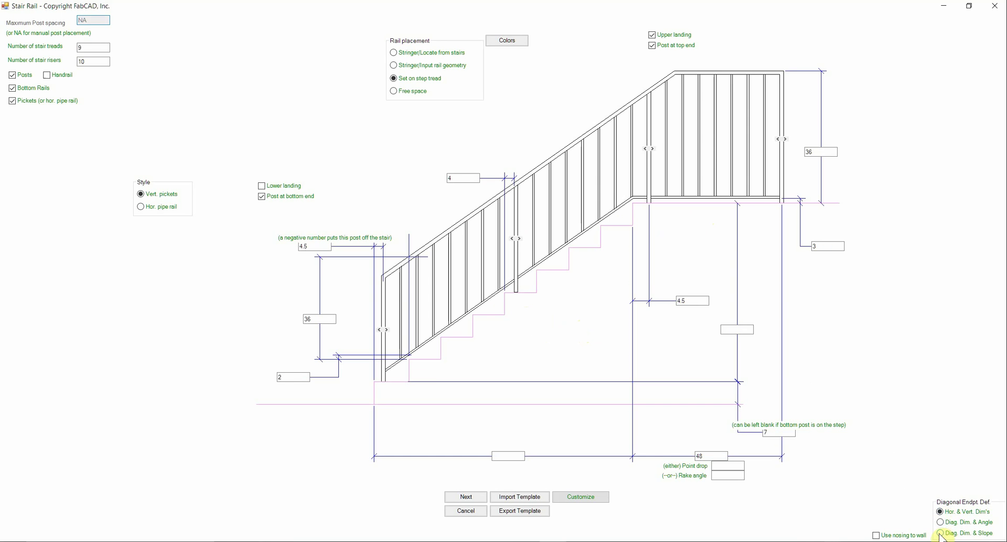
click(939, 534)
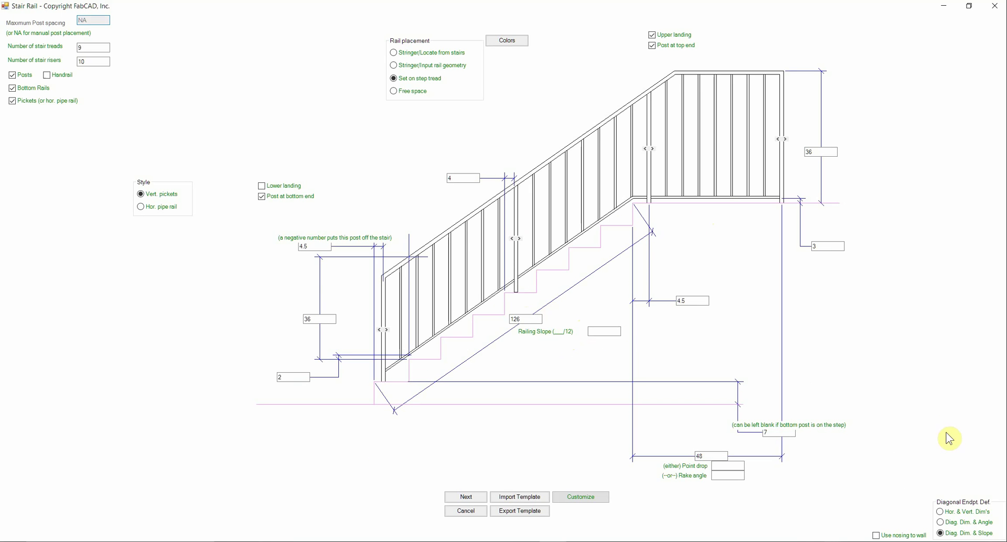
click(939, 522)
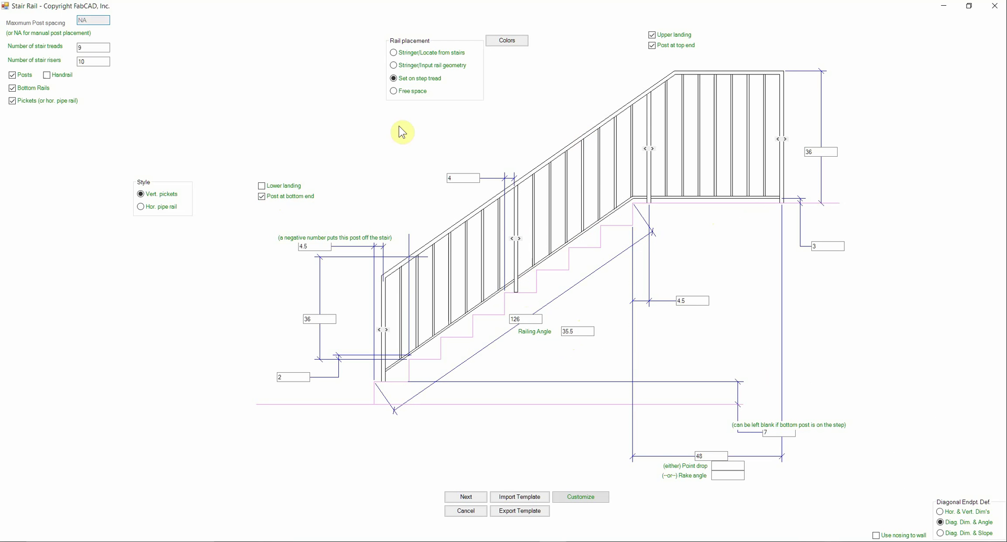
click(45, 75)
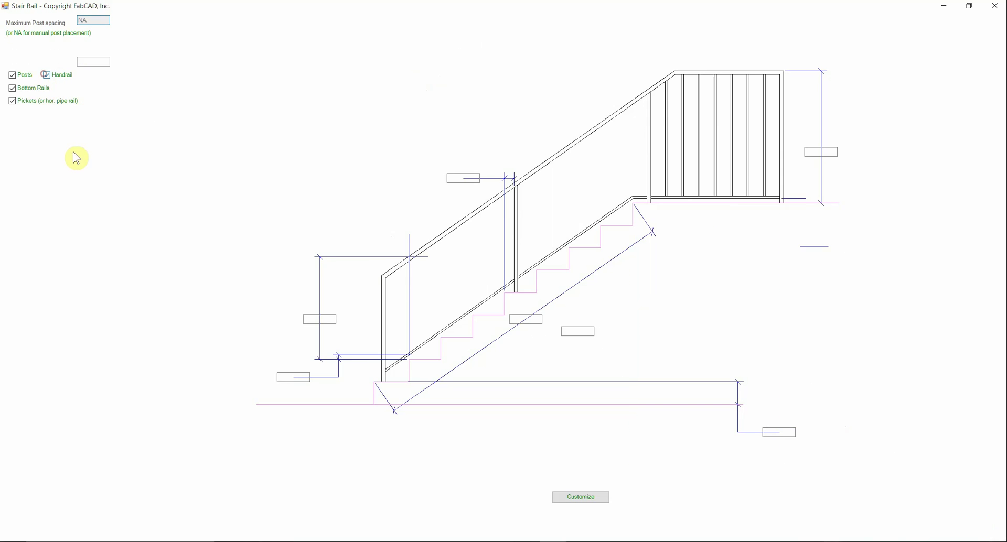
click(48, 77)
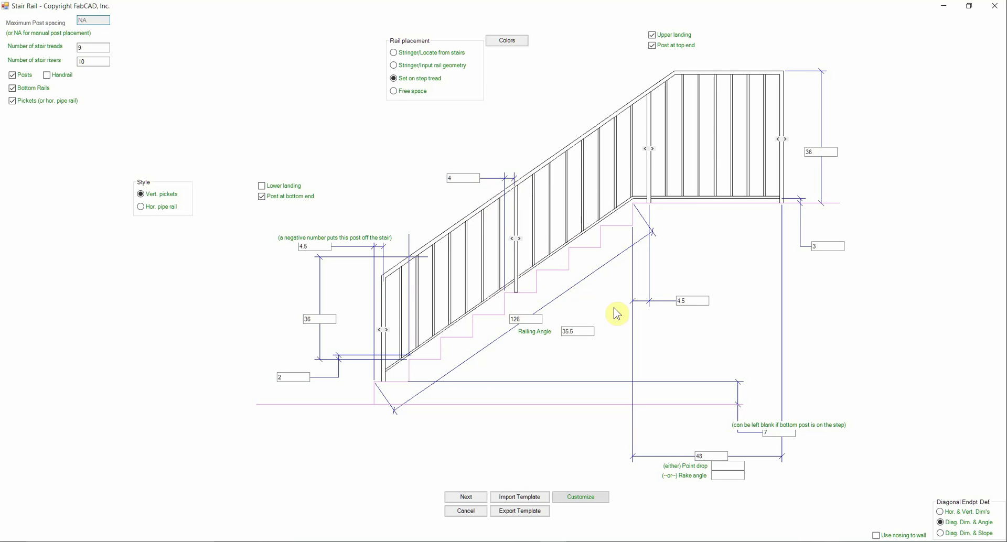
Step: Draw the stair rail beside the horizontal rail, with posts on the picked tread
click(463, 498)
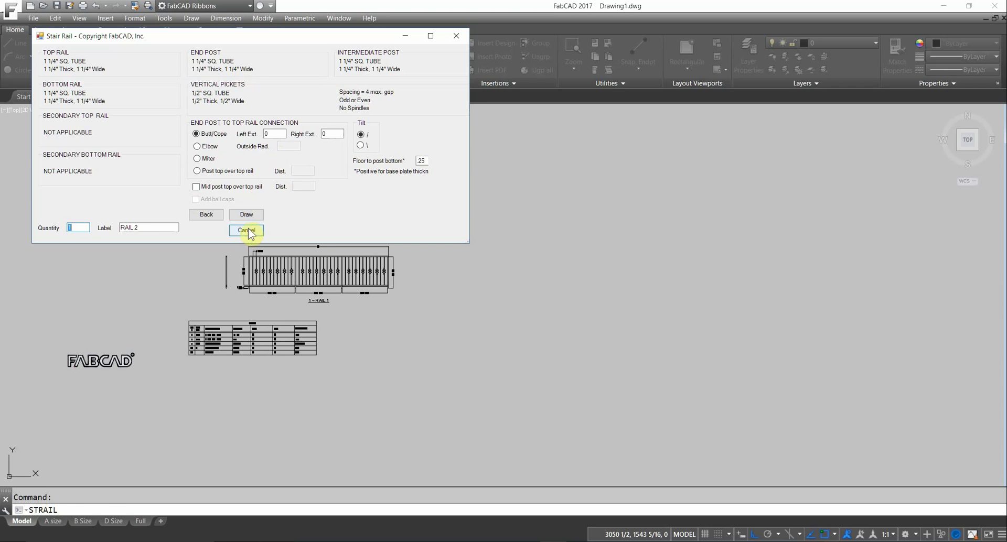
click(246, 214)
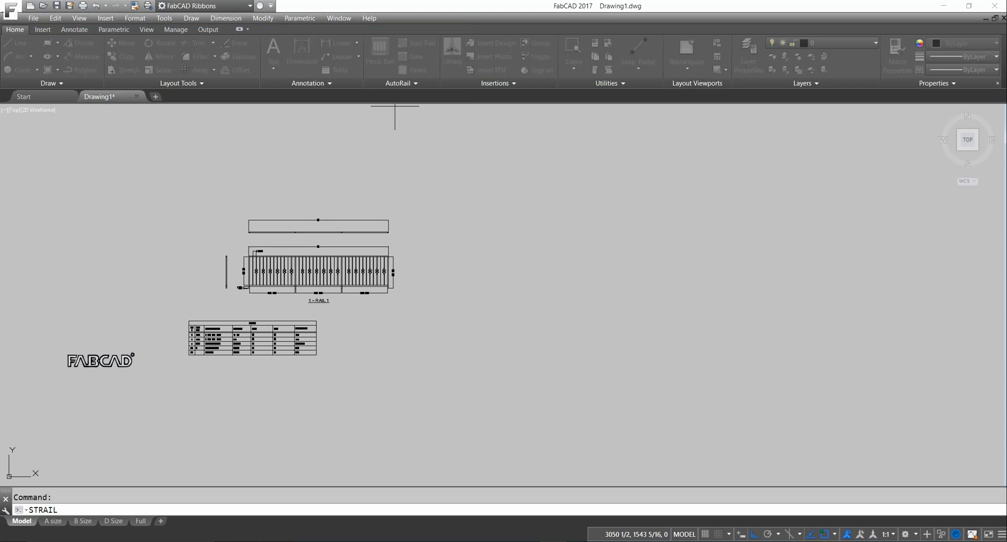
click(555, 290)
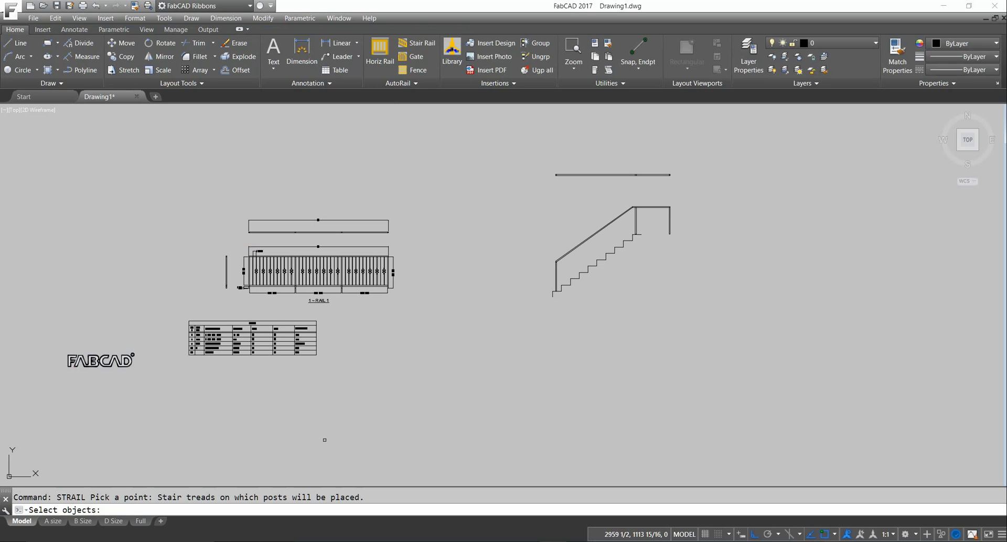
scroll(593, 289, up, 2)
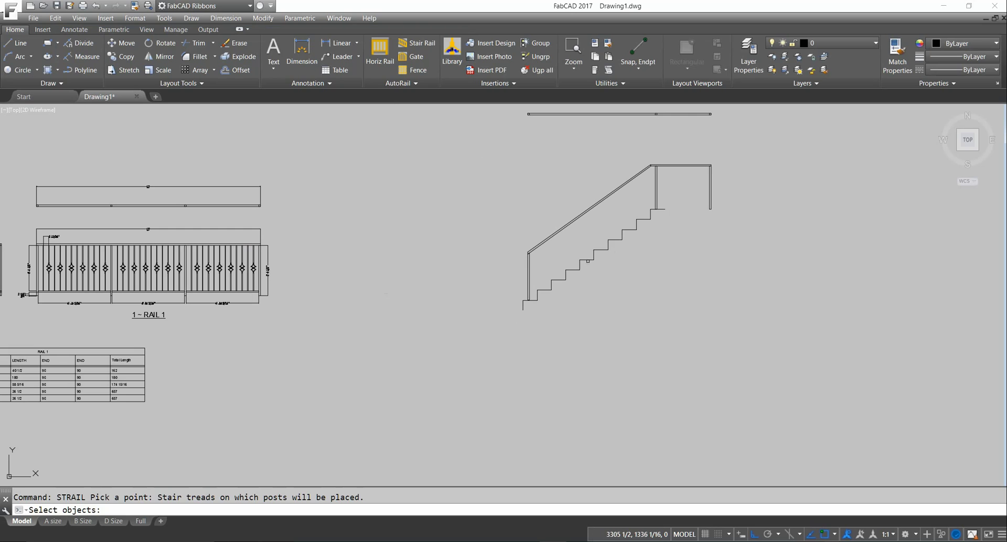
click(588, 260)
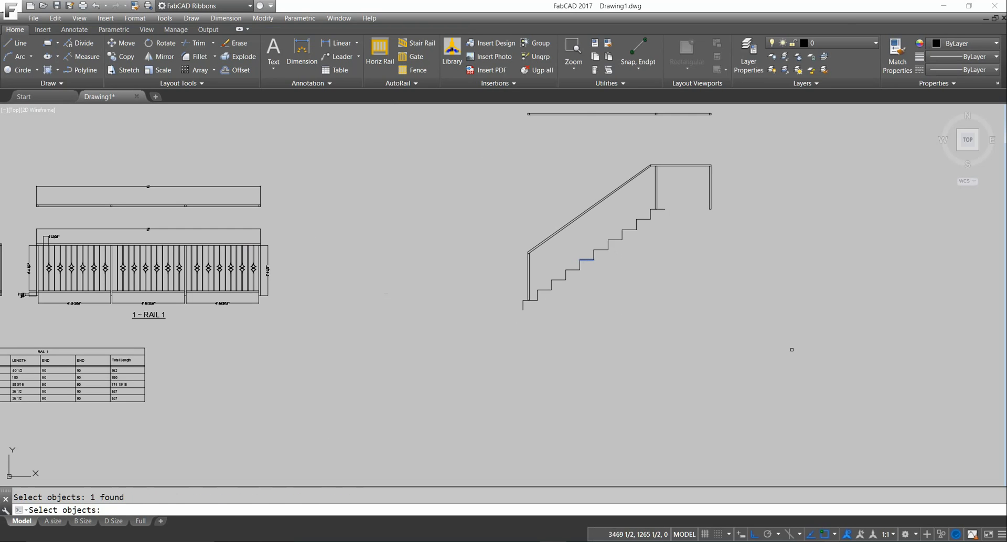
key(Return)
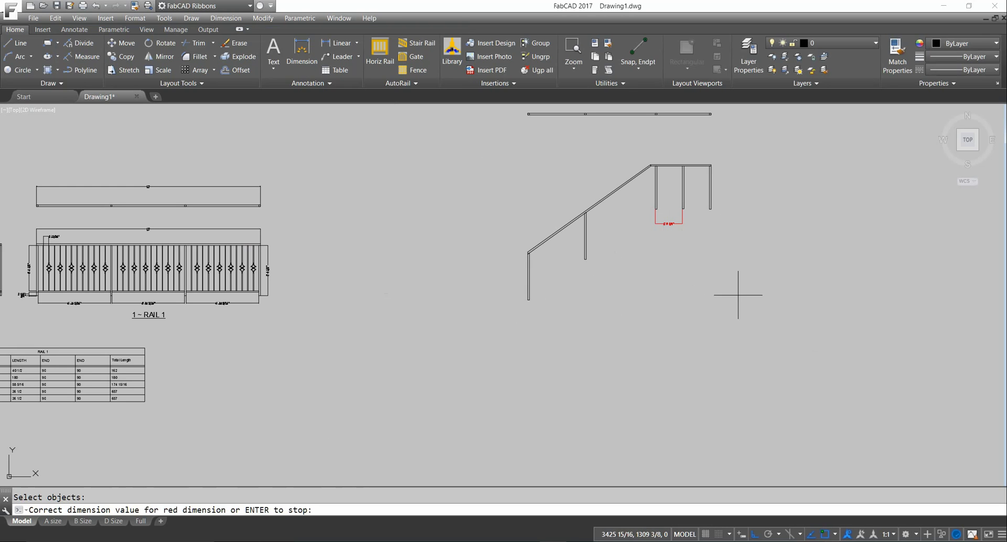
key(Return)
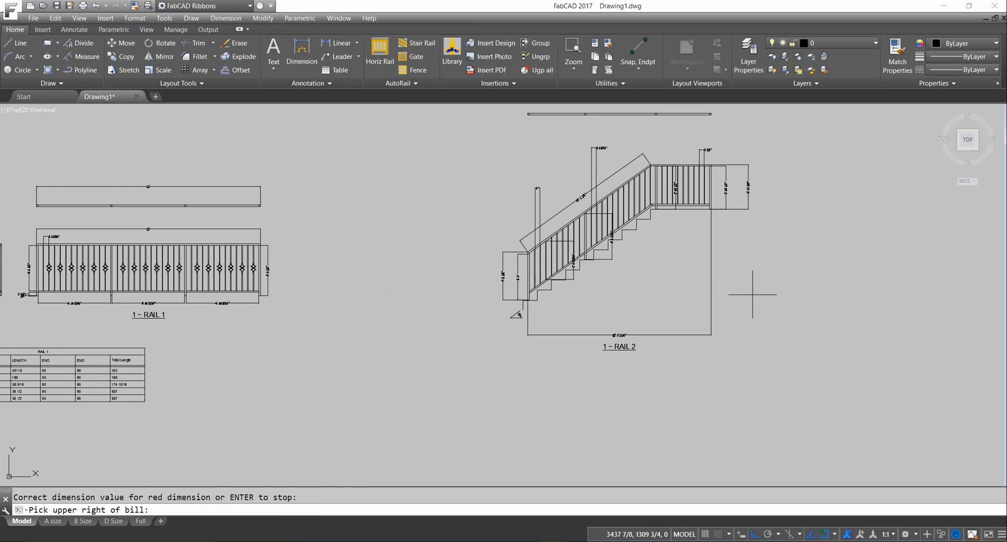
Step: Place the RAIL 2 cut list below the stair and bring open space into view on the right
click(685, 380)
scroll(572, 432, down, 5)
scroll(572, 433, up, 8)
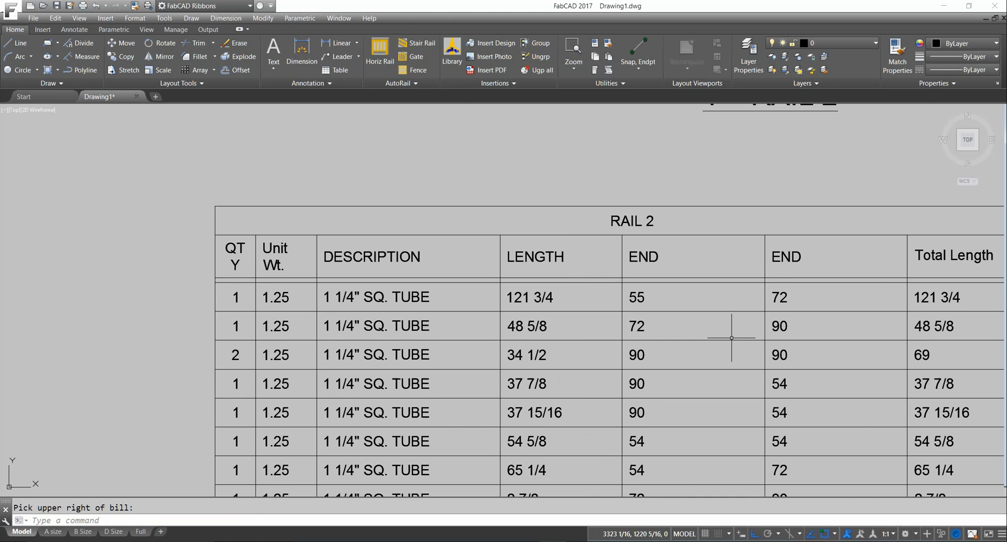
scroll(731, 338, down, 4)
mouse_move(693, 206)
middle_down()
mouse_move(603, 350)
mouse_move(592, 343)
middle_up()
scroll(597, 225, up, 4)
scroll(611, 226, down, 8)
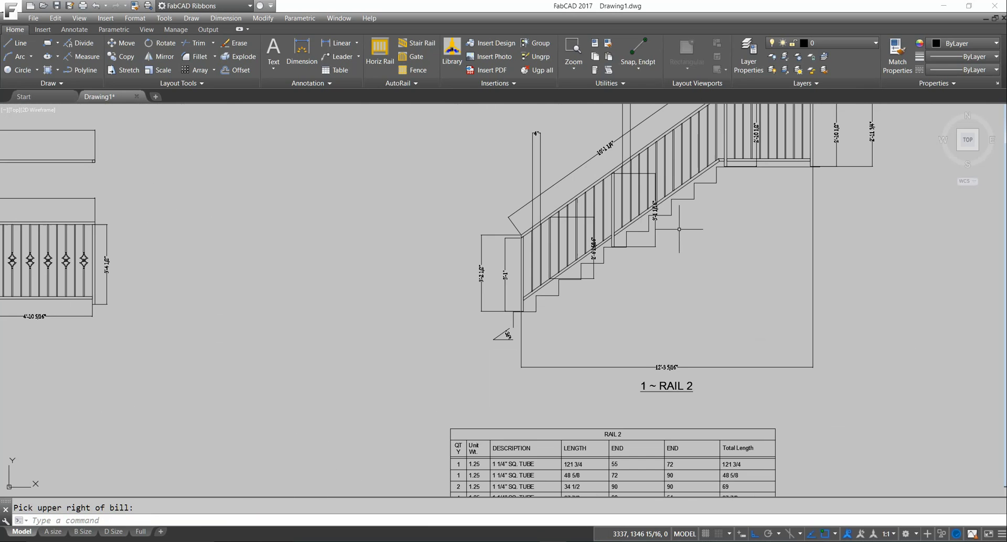
middle_drag(687, 226, 298, 259)
Step: Start another stair rail using the stair and stringer rail template
click(417, 43)
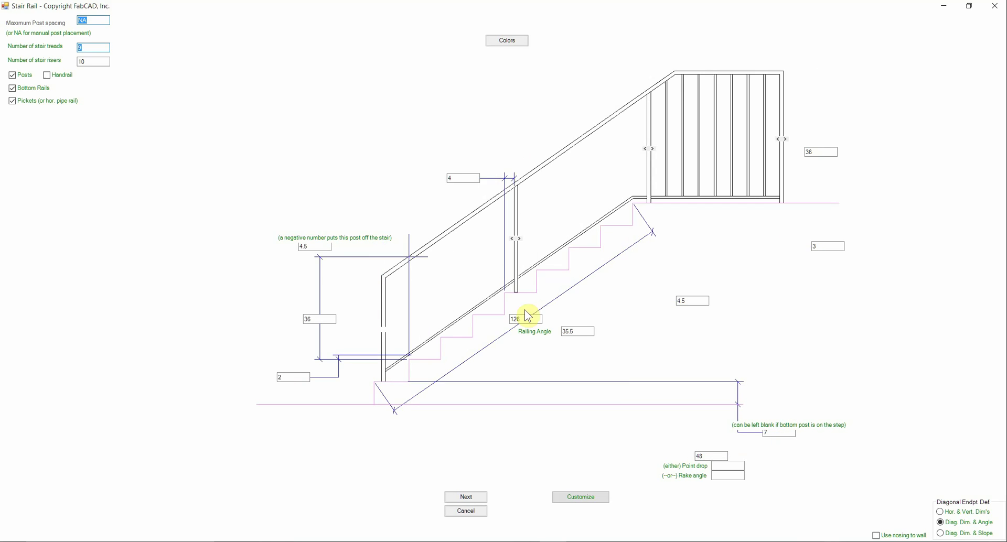
click(527, 498)
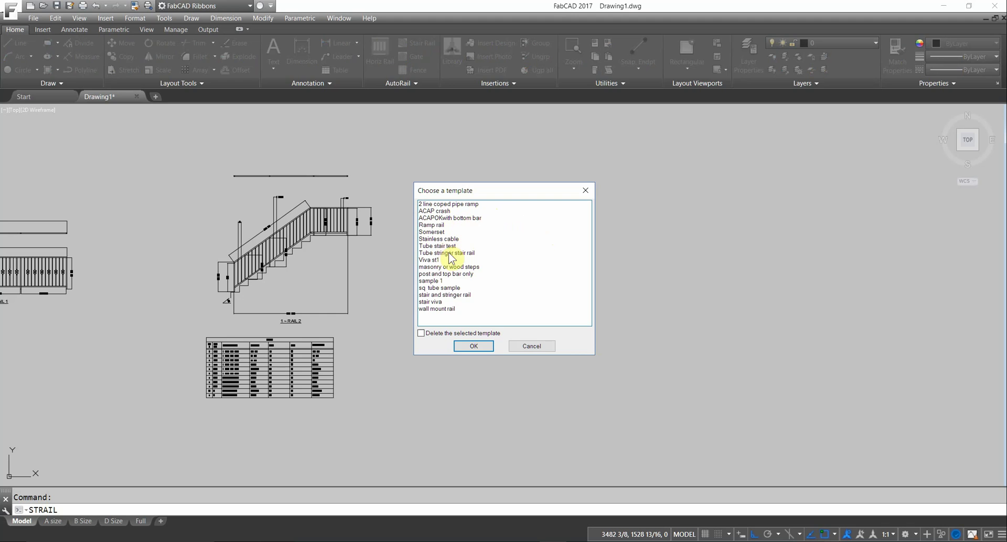
click(456, 295)
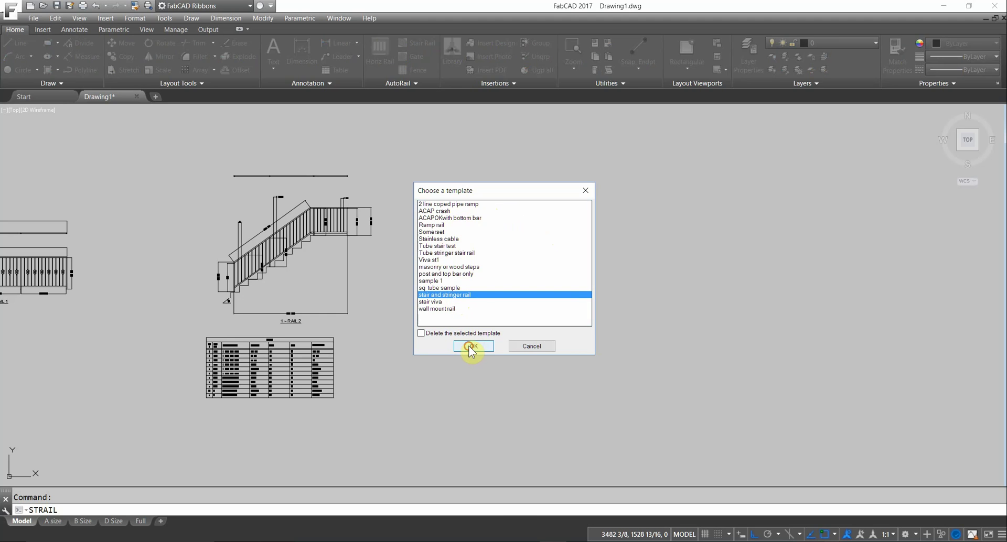
click(472, 347)
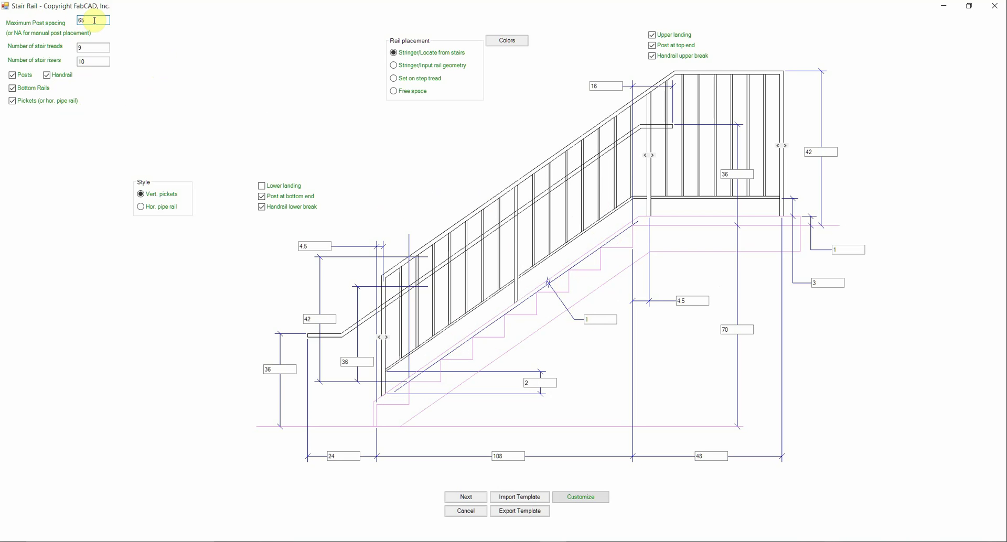
Step: Draw RAIL 3 to the right of RAIL 2 and place its cut list beneath it
click(468, 497)
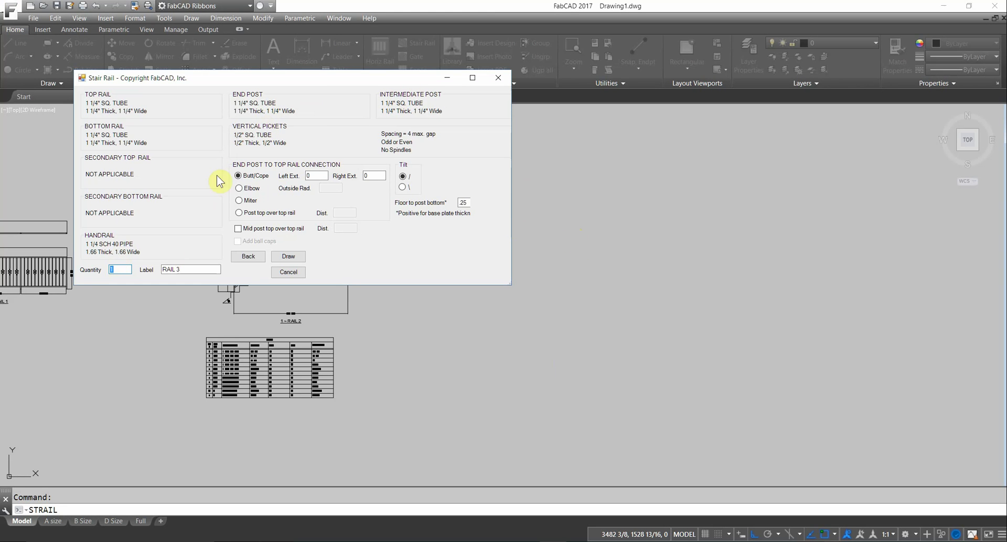
click(292, 257)
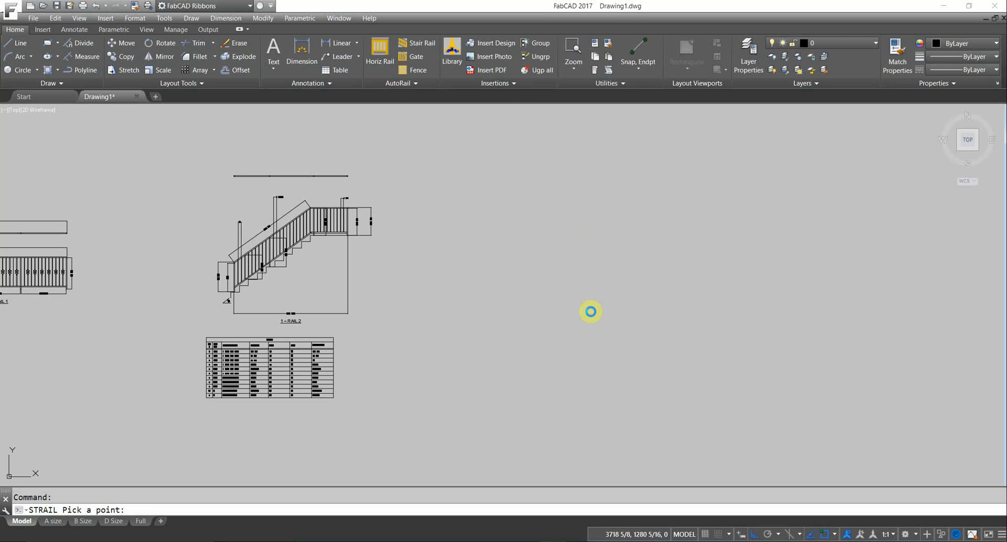
click(590, 311)
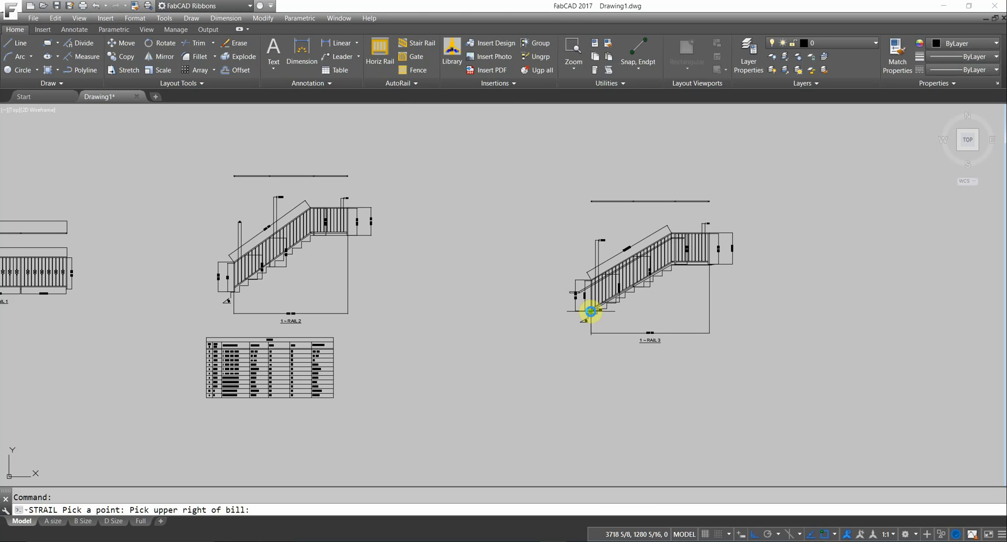
click(708, 355)
scroll(645, 246, up, 7)
scroll(653, 283, up, 2)
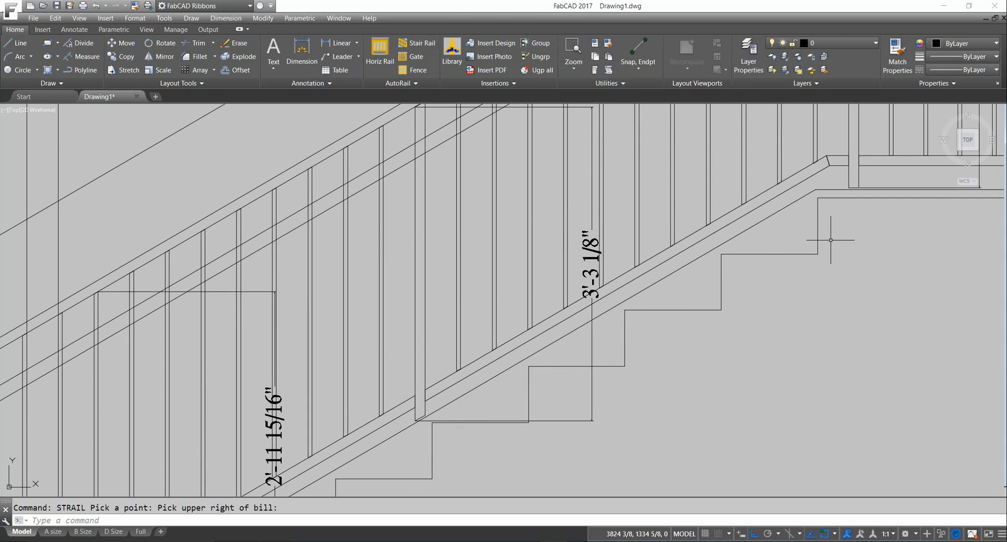
scroll(831, 232, down, 6)
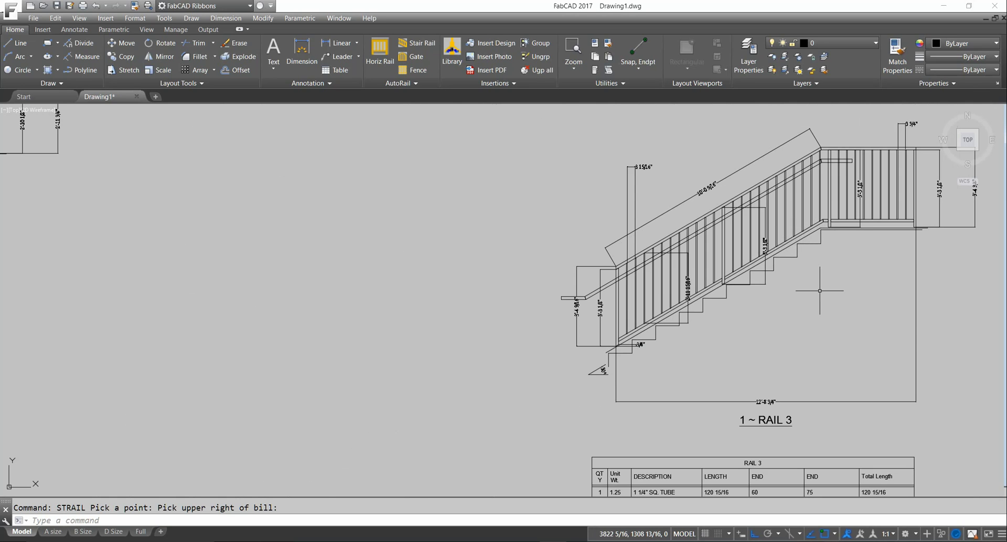
scroll(819, 290, down, 4)
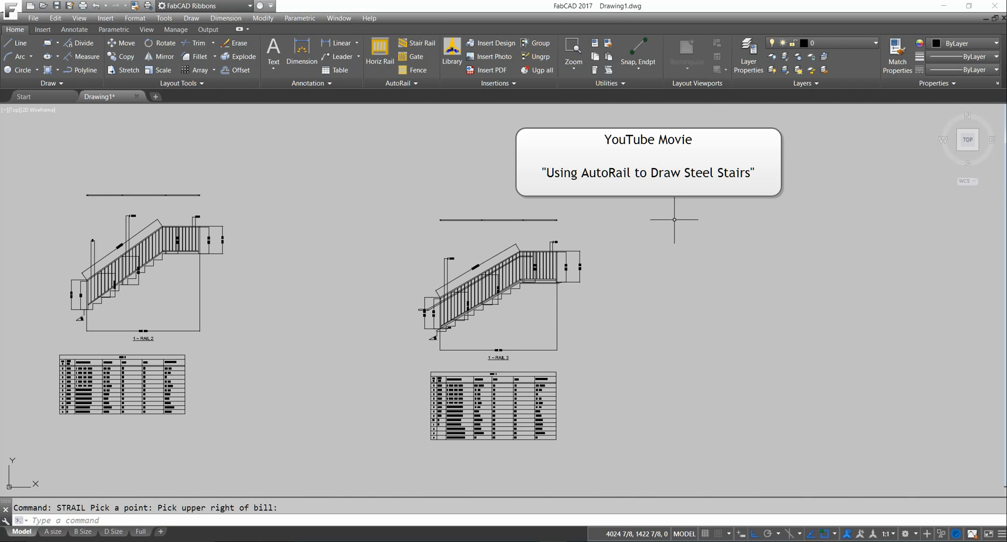
Step: Apply a rail wipeout to the RAIL 3 handrail so the pickets behind it are hidden
scroll(571, 311, up, 4)
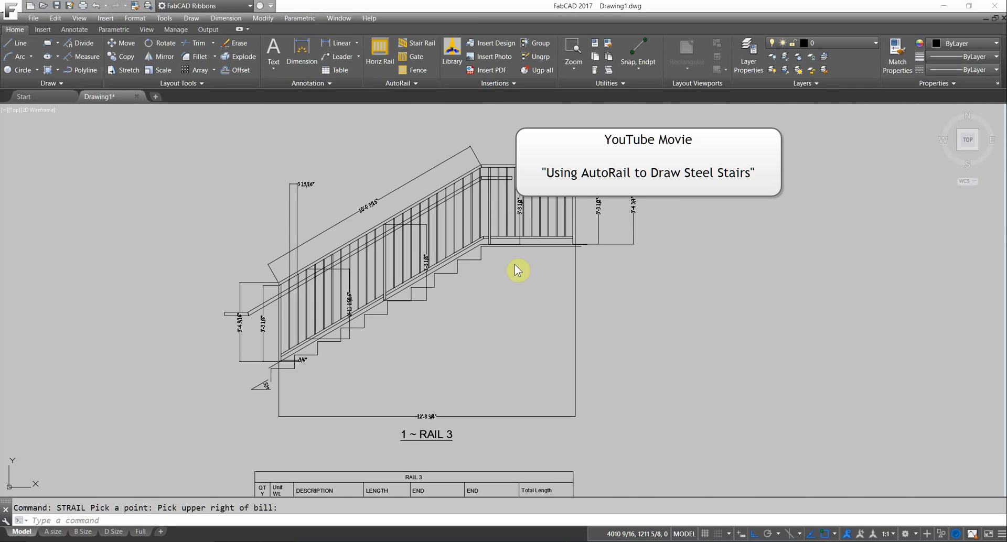
click(412, 85)
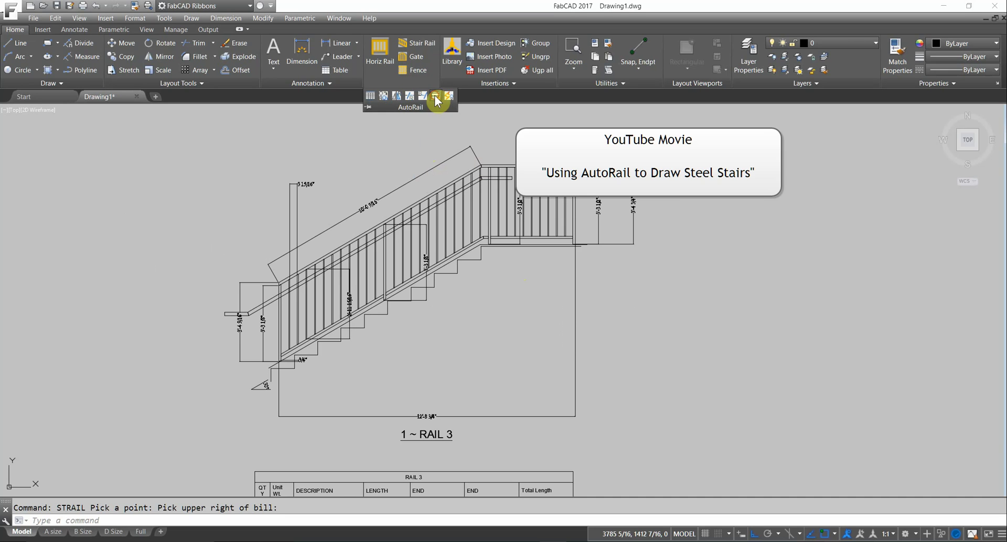
click(436, 98)
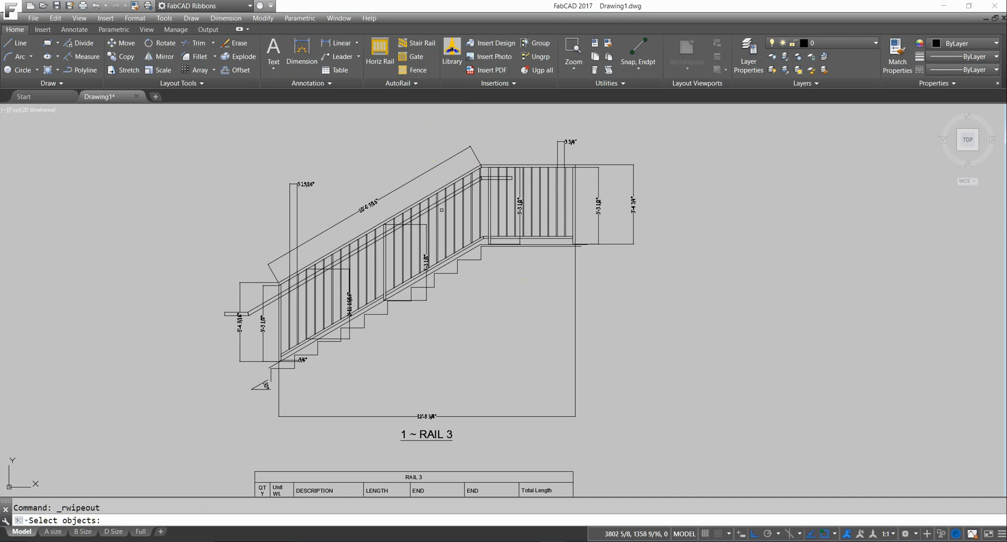
click(440, 206)
key(Return)
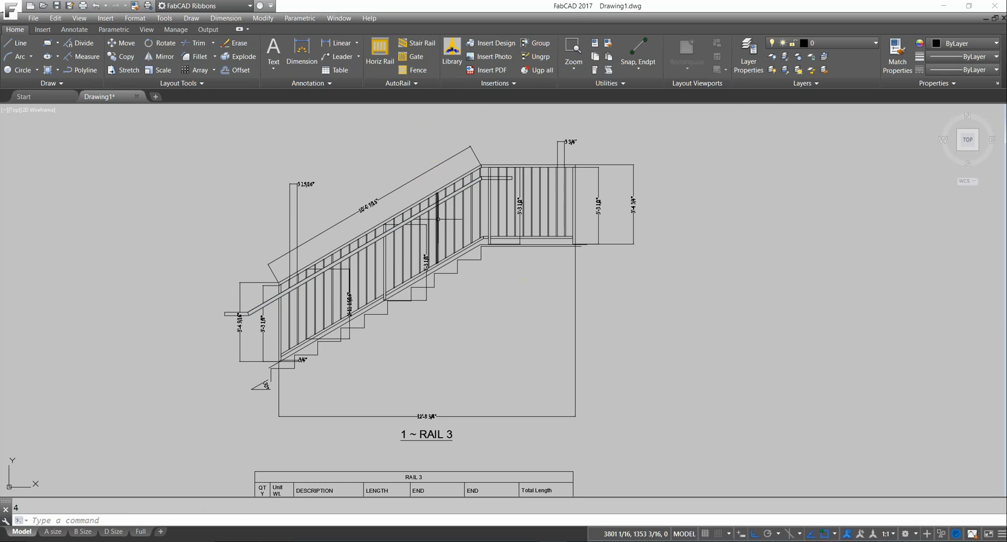
scroll(436, 217, up, 4)
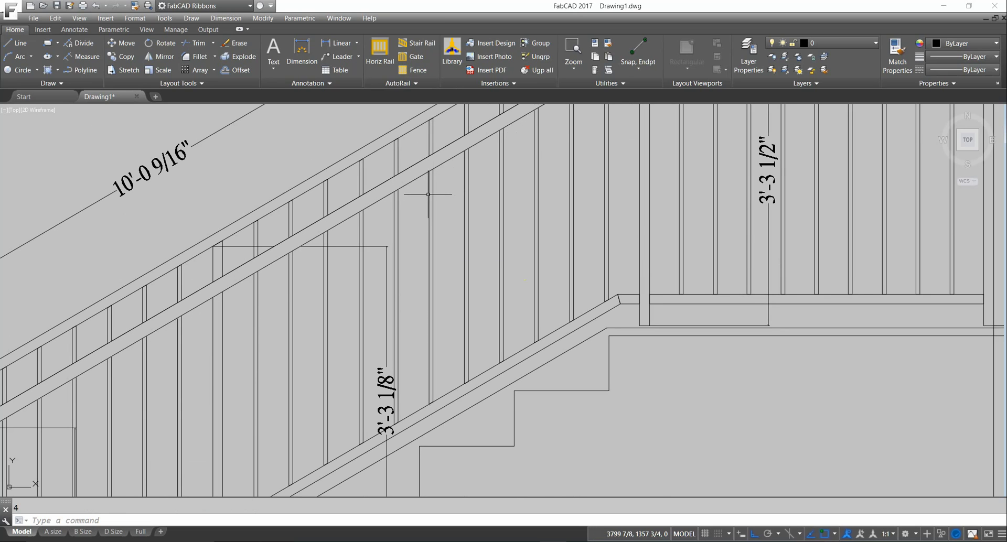
scroll(458, 190, down, 5)
scroll(383, 248, up, 4)
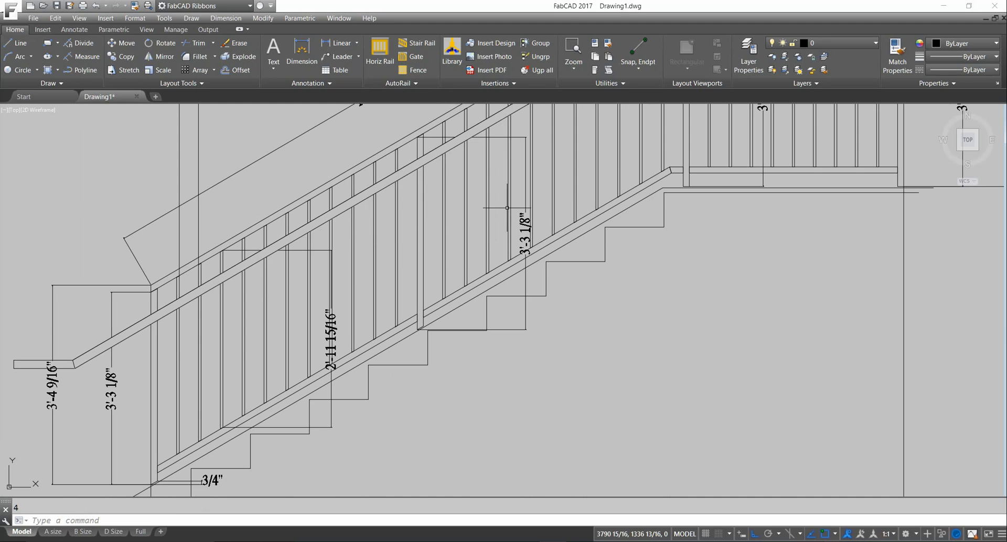
scroll(522, 216, down, 4)
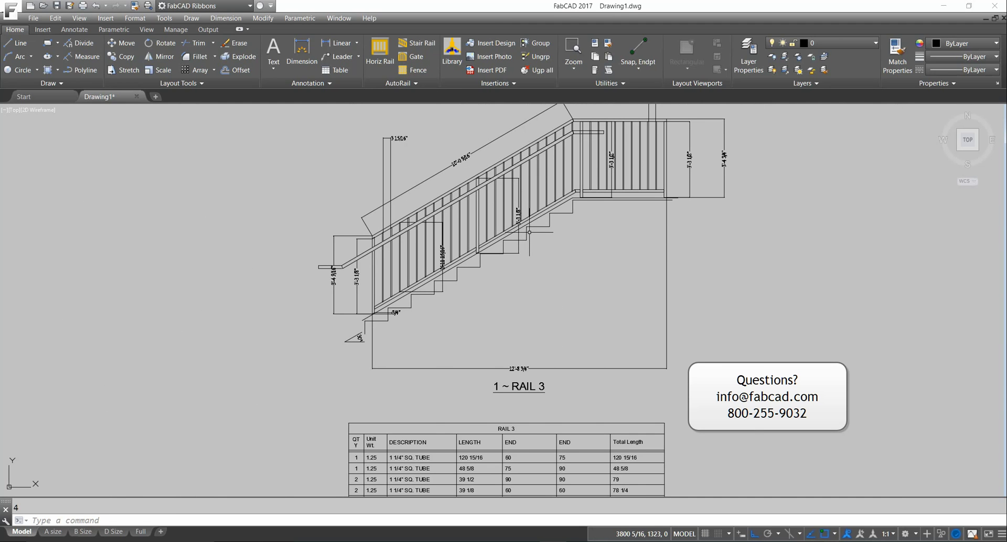
scroll(533, 231, down, 3)
scroll(545, 242, up, 5)
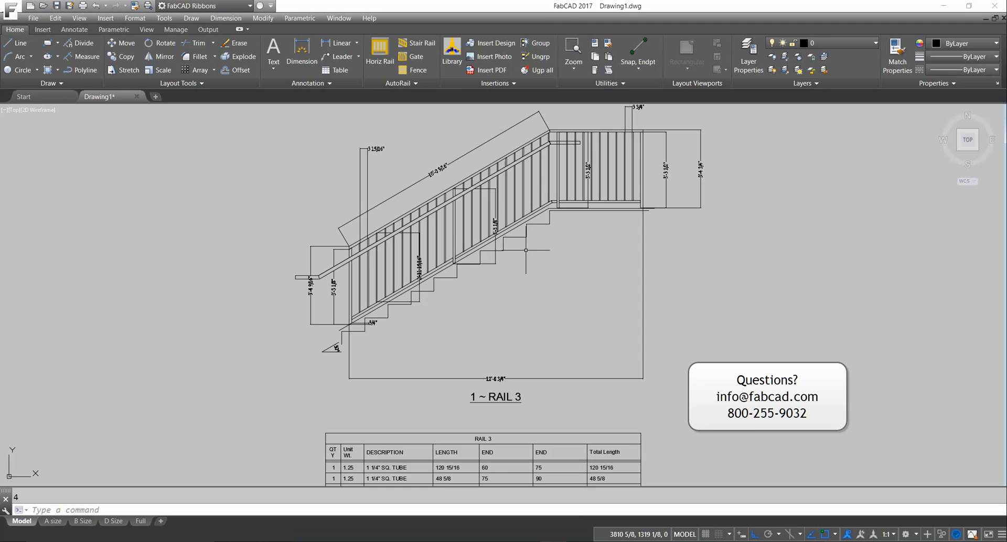
scroll(556, 251, down, 2)
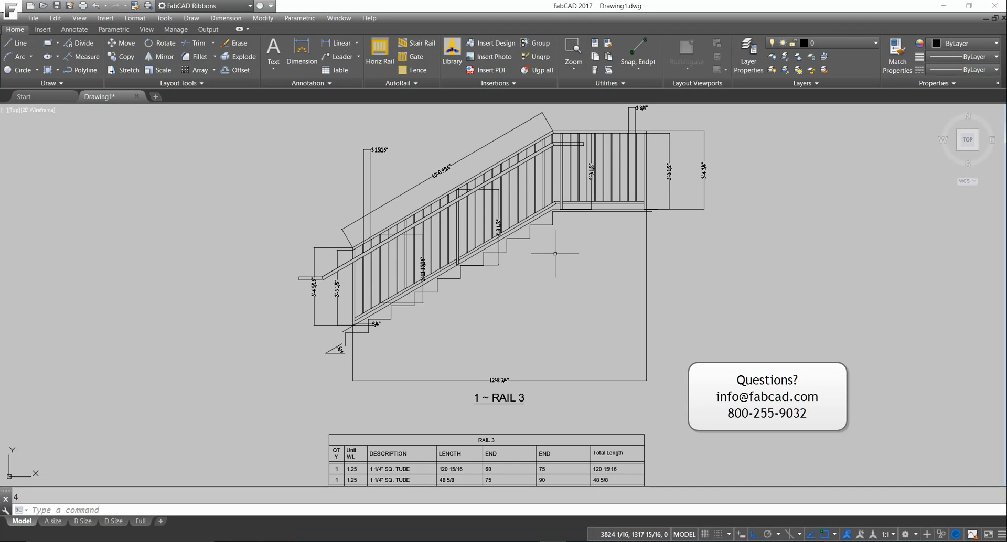